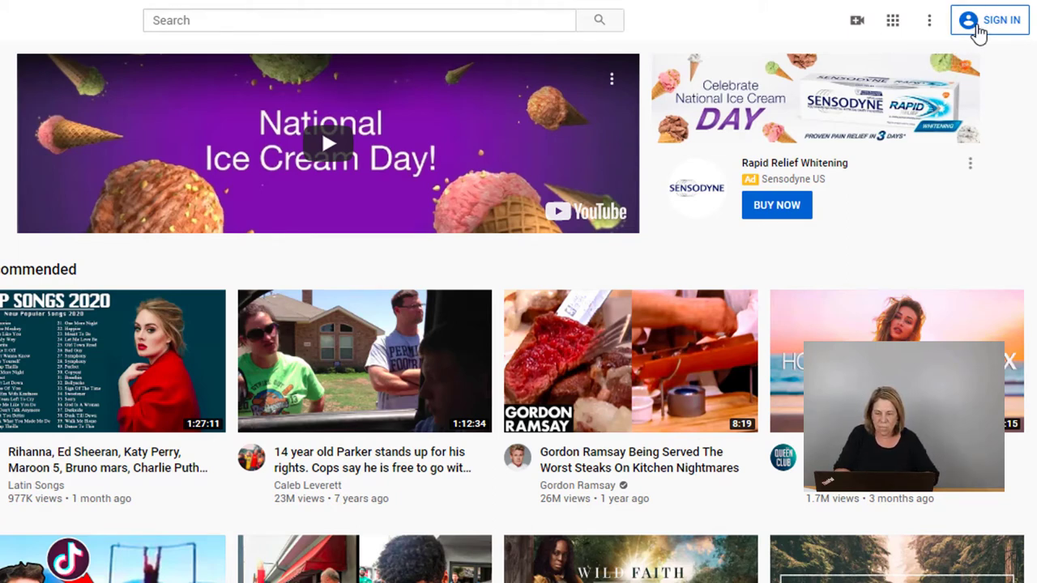
# Open the YouTube sign-in page and start creating a new Google account.
pyautogui.click(978, 33)
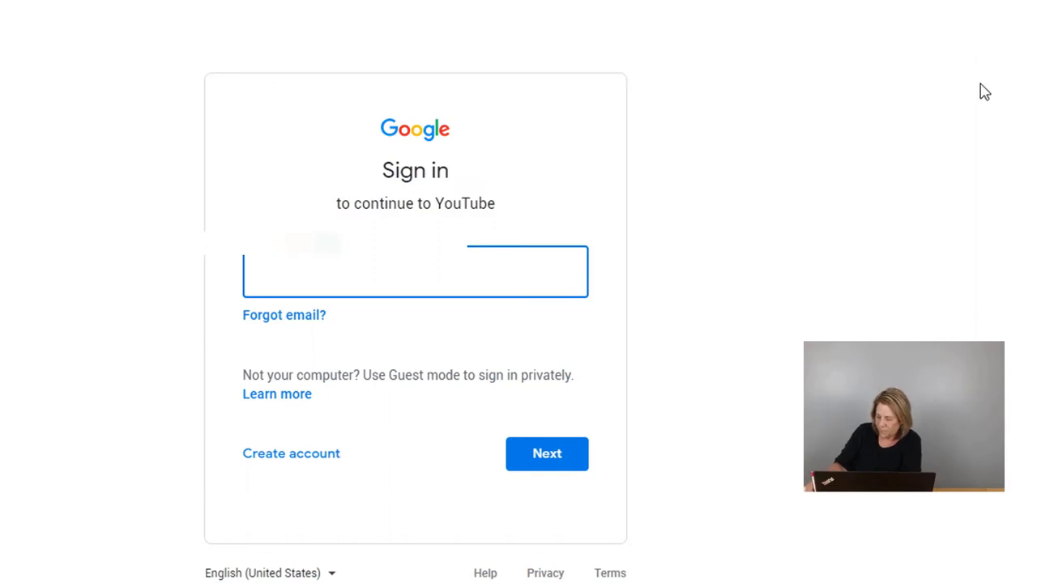
pyautogui.click(267, 461)
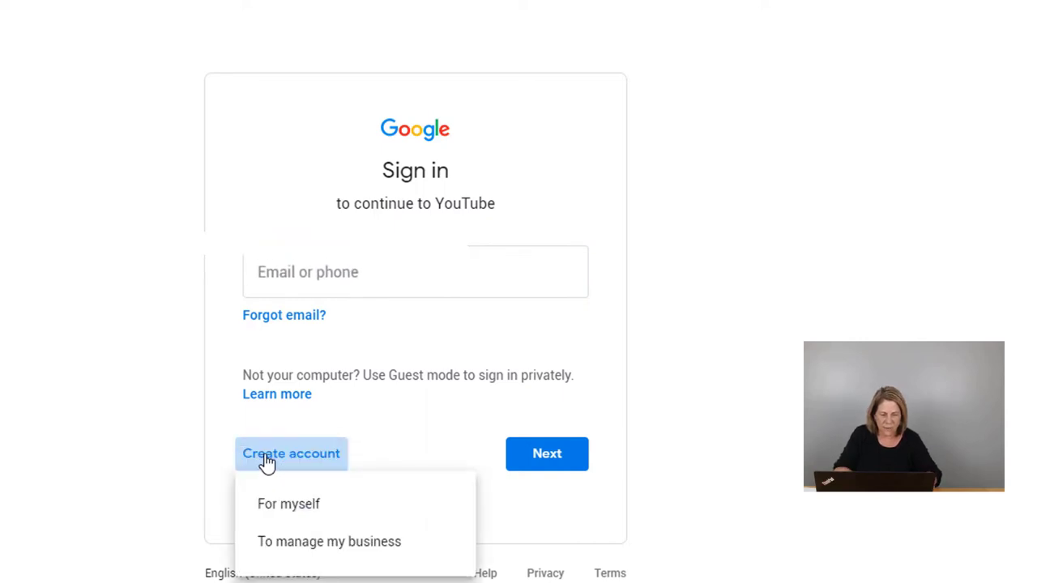
pyautogui.click(425, 520)
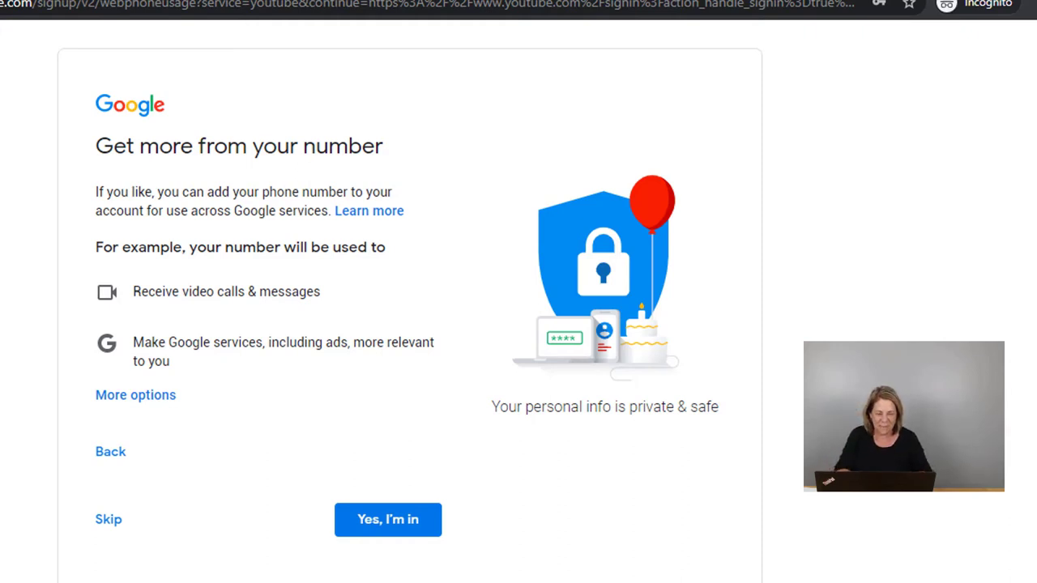
# Skip using the phone number across Google services and agree to the Privacy and Terms for the new account.
pyautogui.click(109, 522)
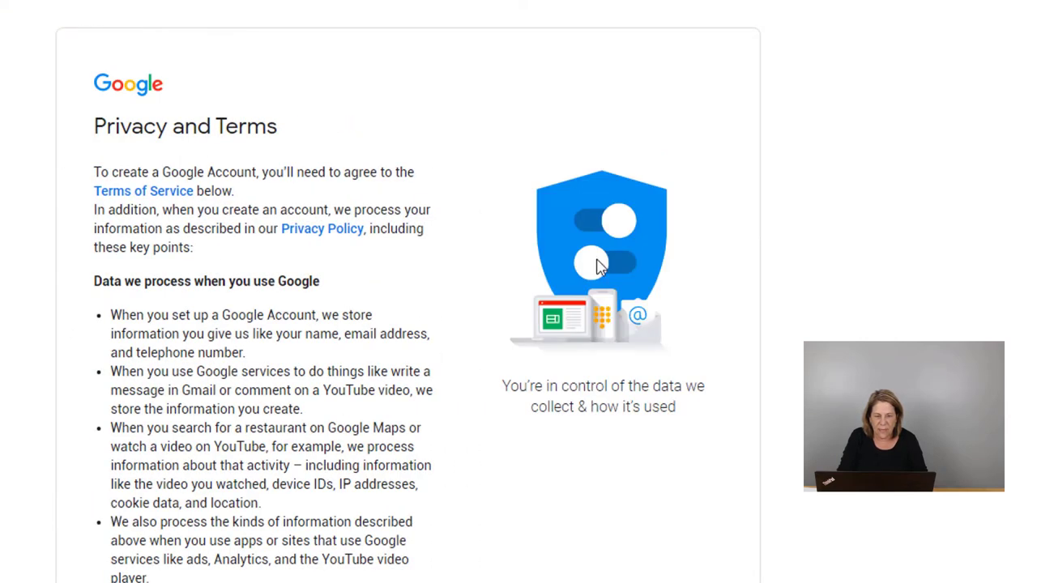
pyautogui.scroll(-7, 405, 291)
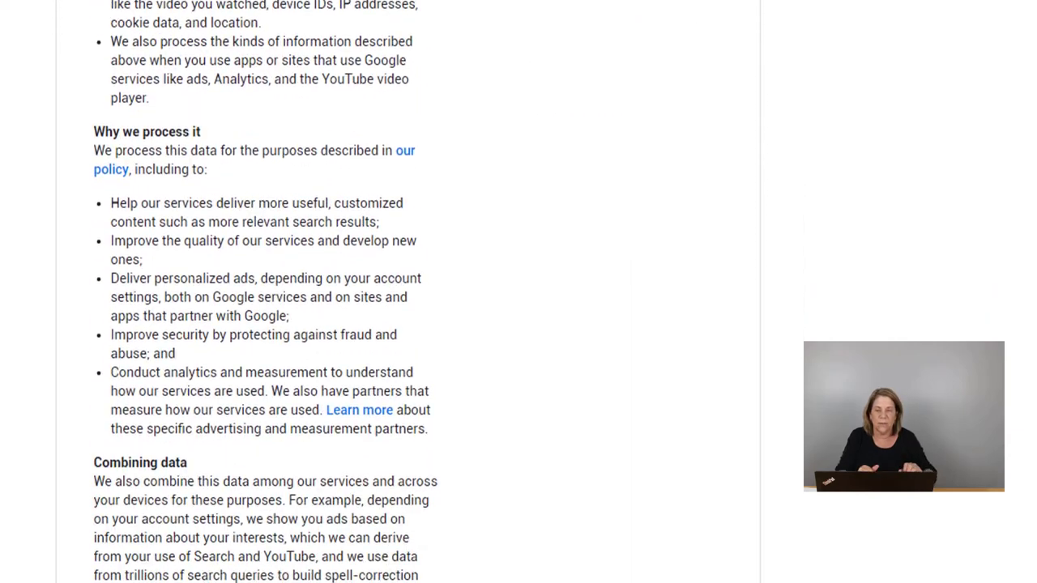
pyautogui.scroll(-3, 624, 462)
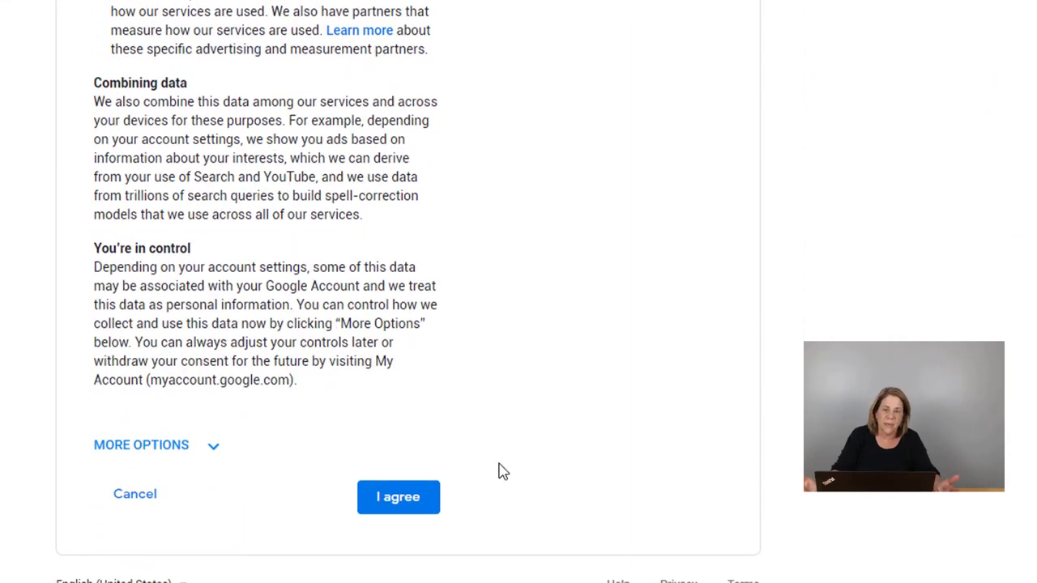
pyautogui.click(401, 502)
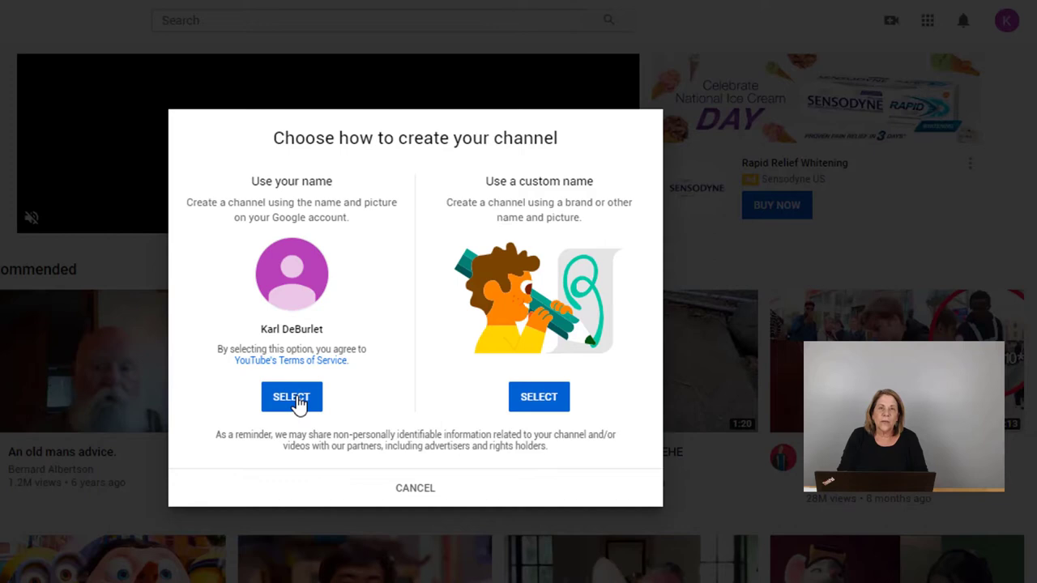
# Create the YouTube channel using the name and picture on the Google account.
pyautogui.moveTo(785, 571)
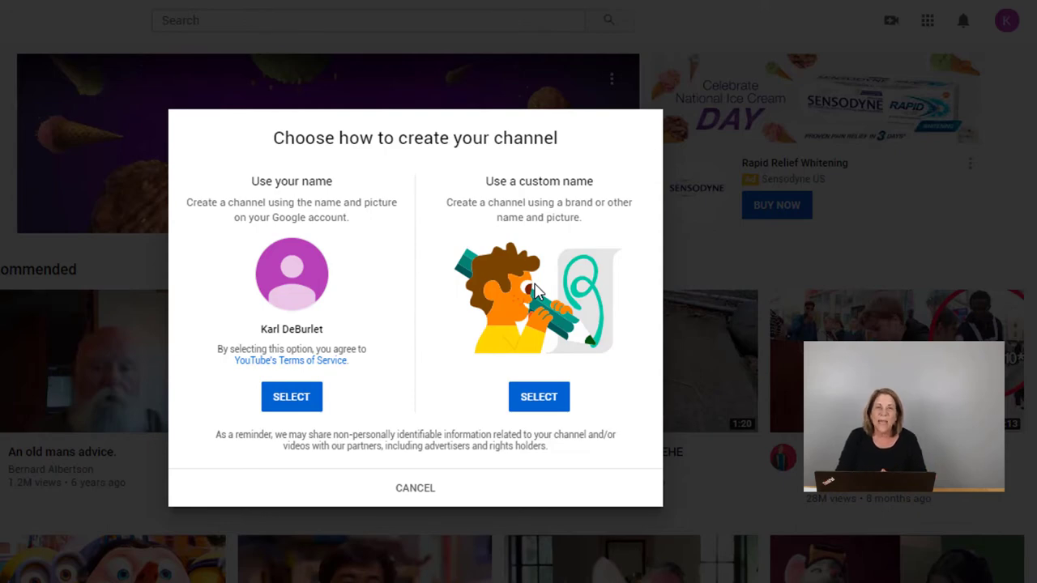
pyautogui.click(298, 399)
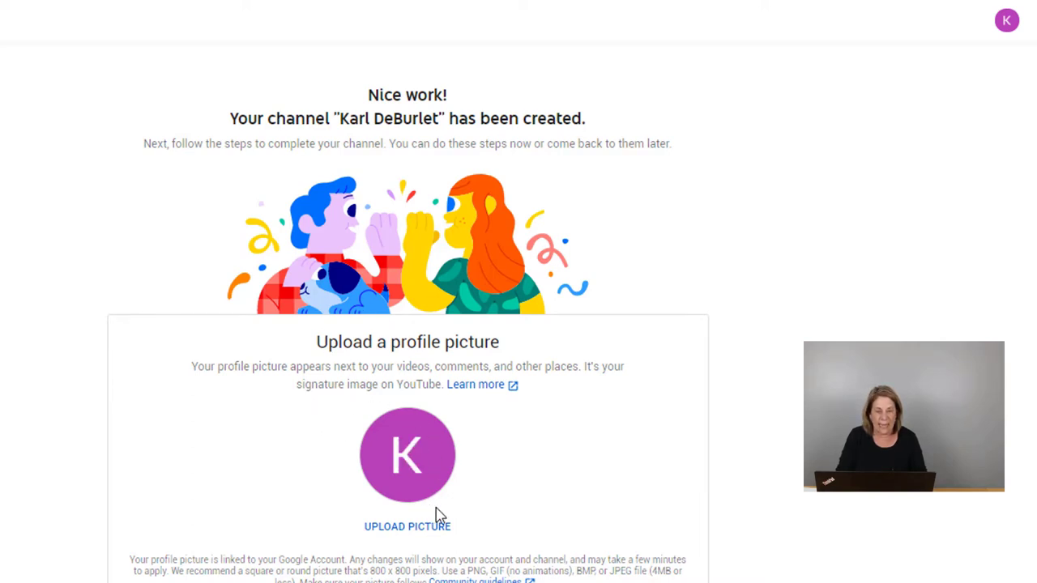
pyautogui.scroll(-1, 408, 324)
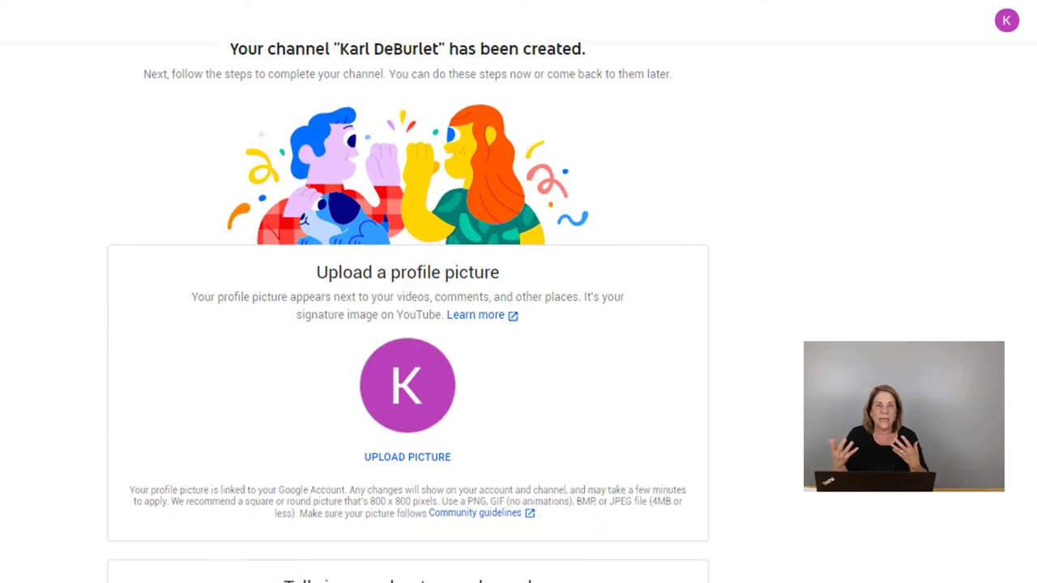
pyautogui.scroll(-3, 701, 173)
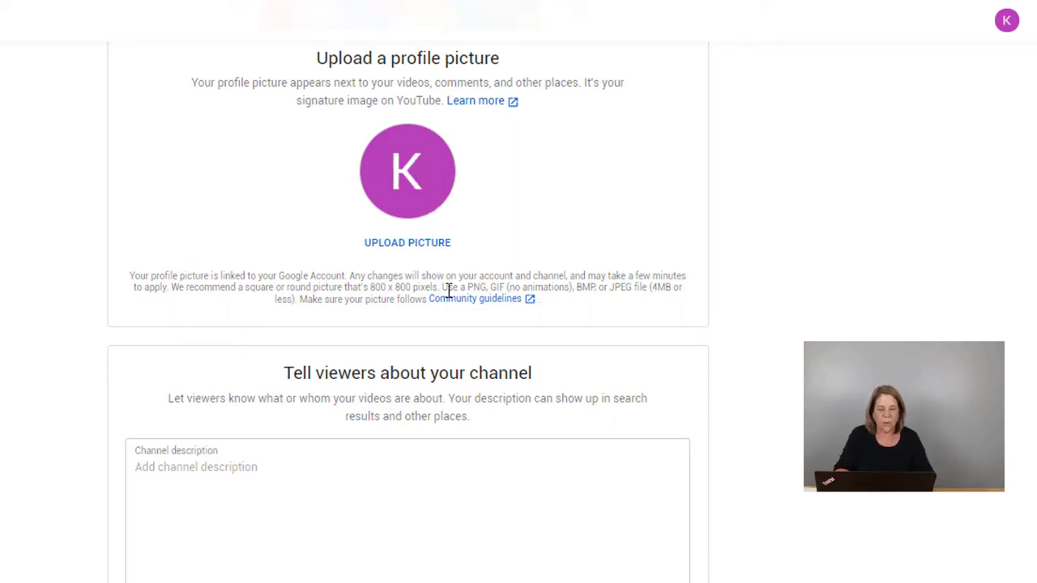
pyautogui.scroll(-2, 734, 273)
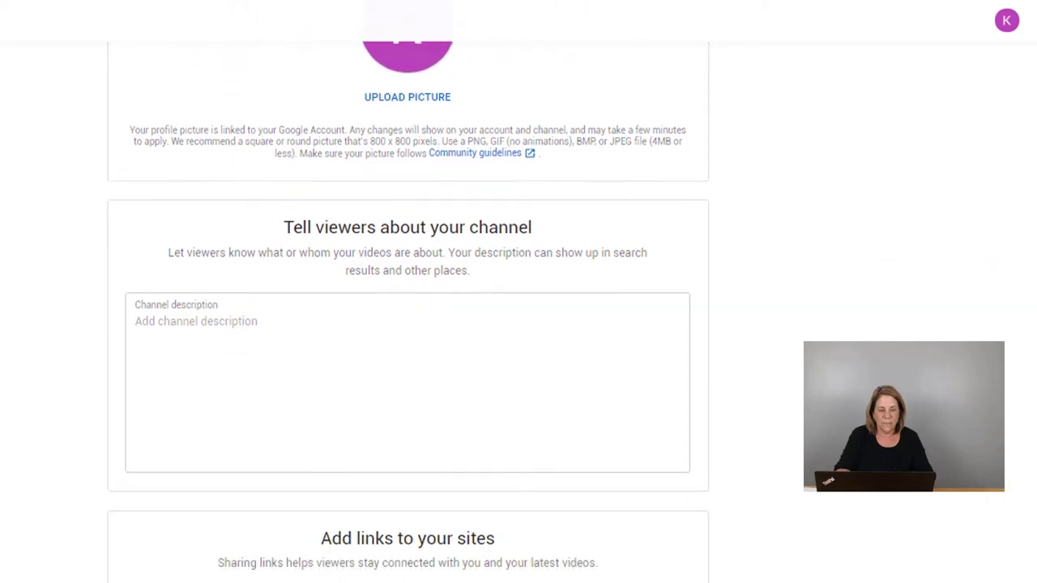
pyautogui.click(175, 302)
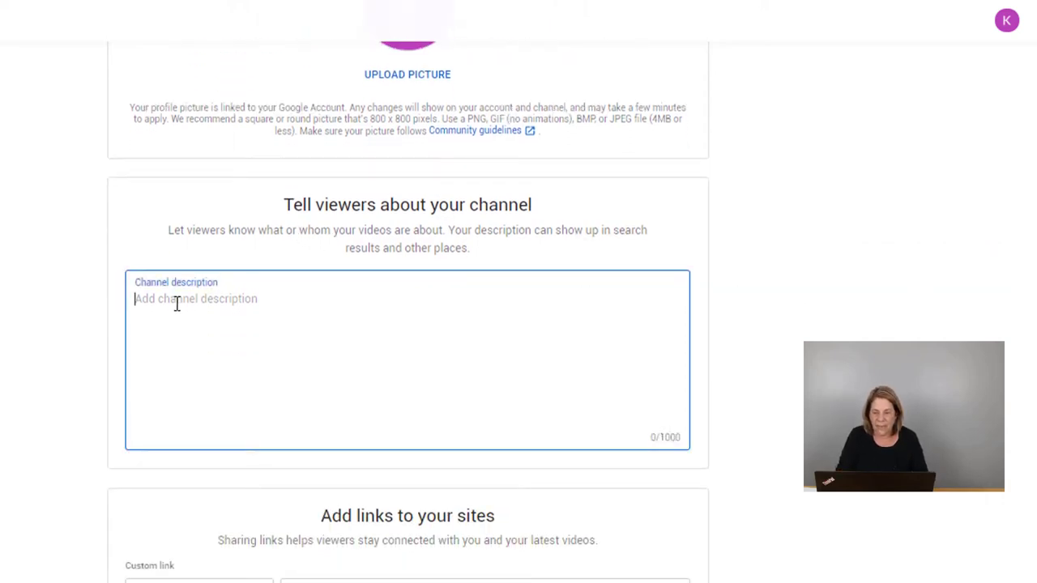
pyautogui.write('this is t')
pyautogui.press('BackSpace')
pyautogui.press('BackSpace')
pyautogui.press('BackSpace')
pyautogui.press('BackSpace')
pyautogui.press('BackSpace')
pyautogui.press('BackSpace')
pyautogui.press('BackSpace')
pyautogui.press('BackSpace')
pyautogui.press('BackSpace')
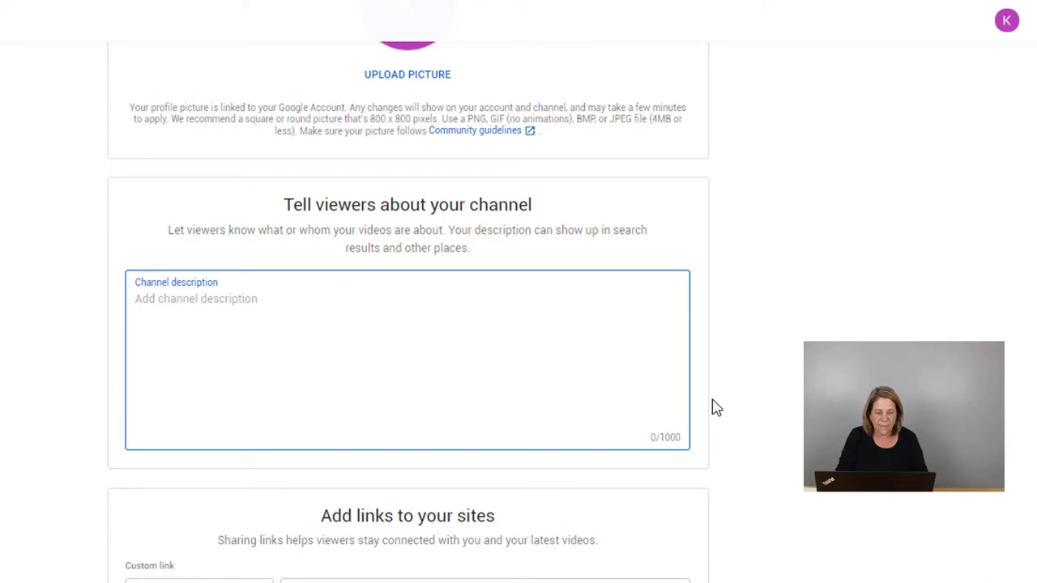
pyautogui.scroll(-4, 407, 312)
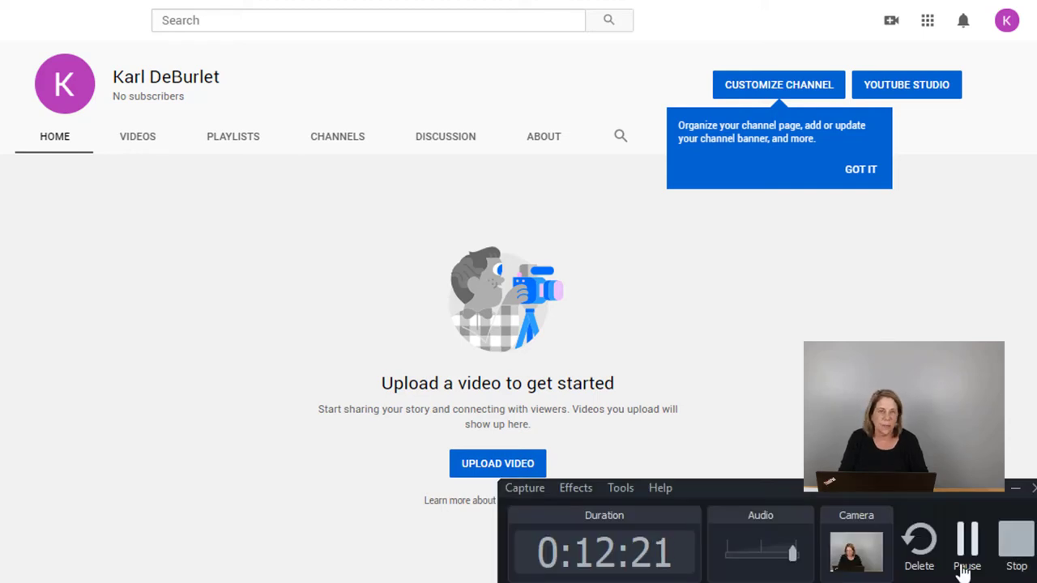
# Dismiss the hint on the new channel page and open the channel customization.
pyautogui.click(967, 541)
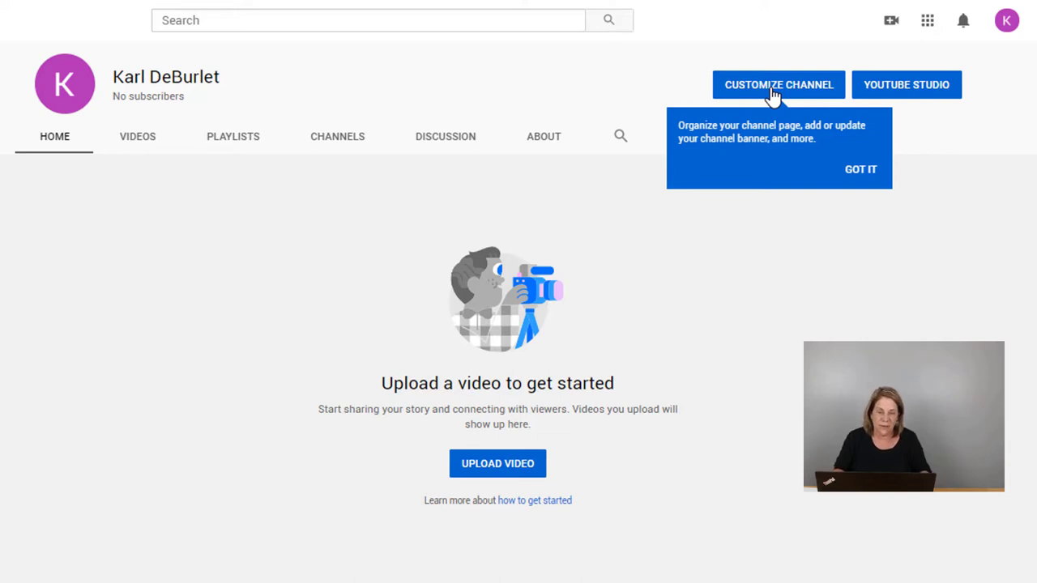
pyautogui.click(773, 94)
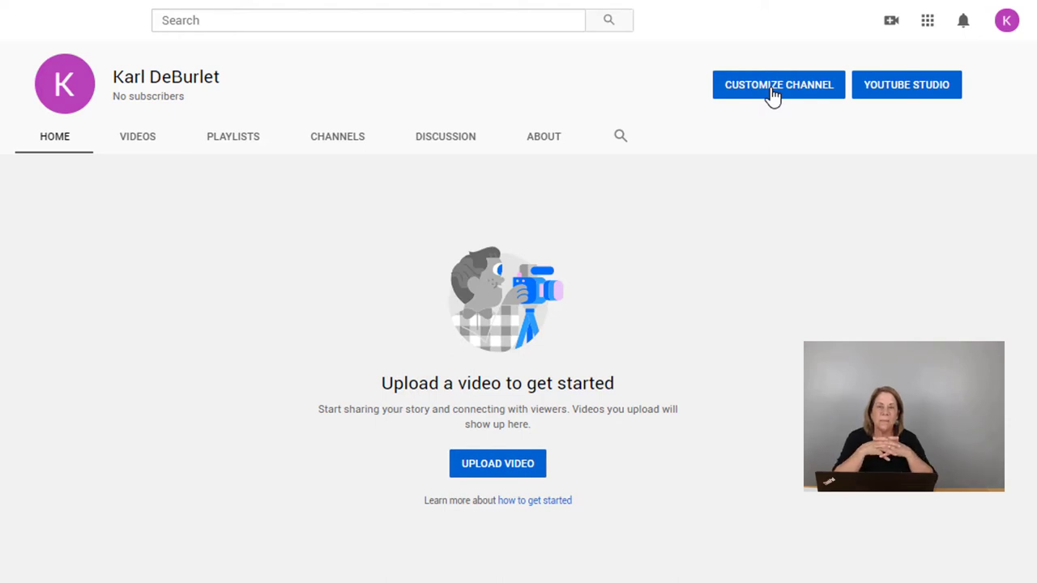
pyautogui.click(773, 95)
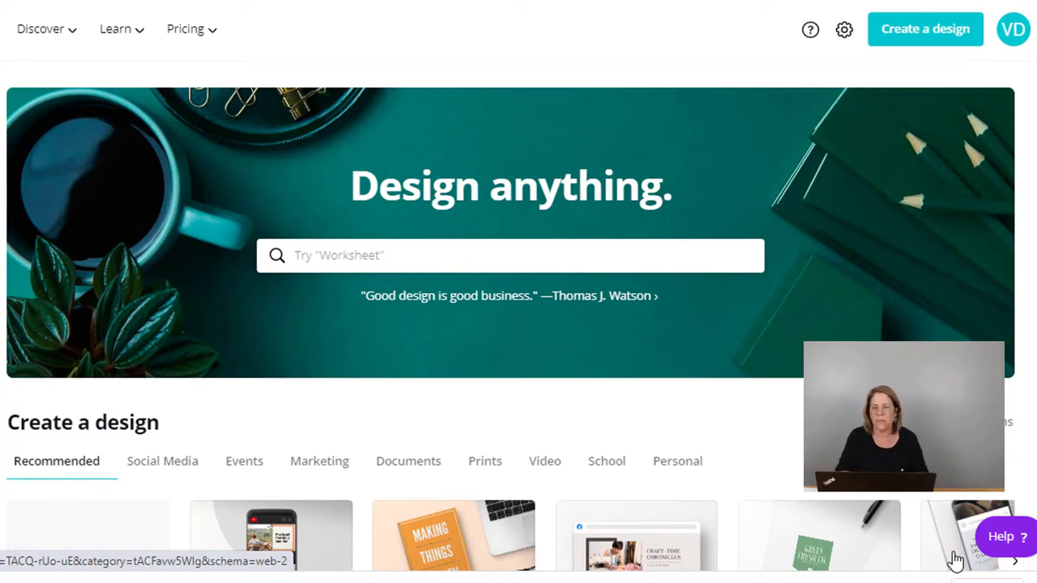
# Switch to Canva and start a new YouTube Channel Art design.
pyautogui.click(930, 39)
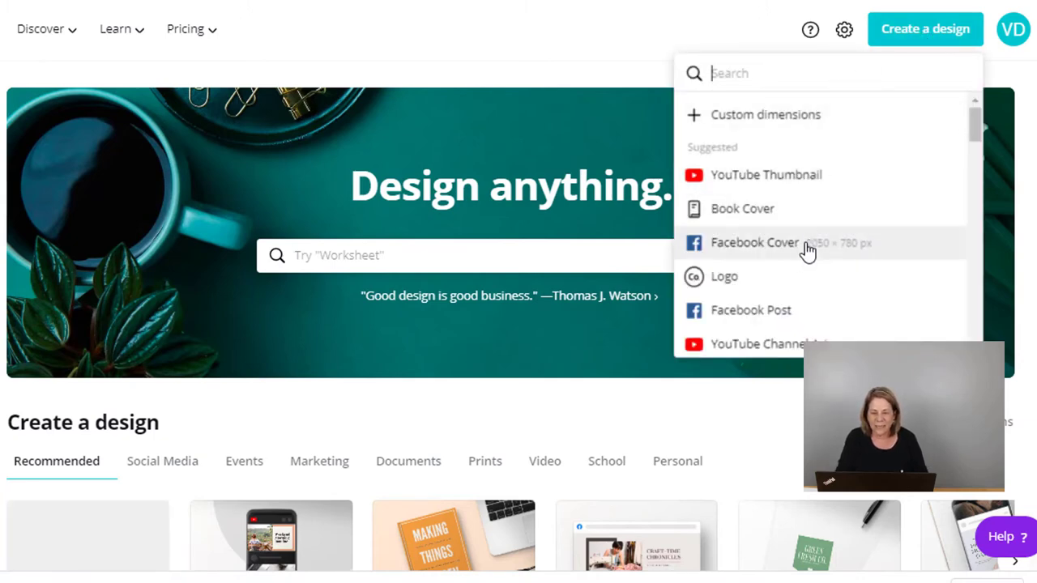
pyautogui.click(800, 354)
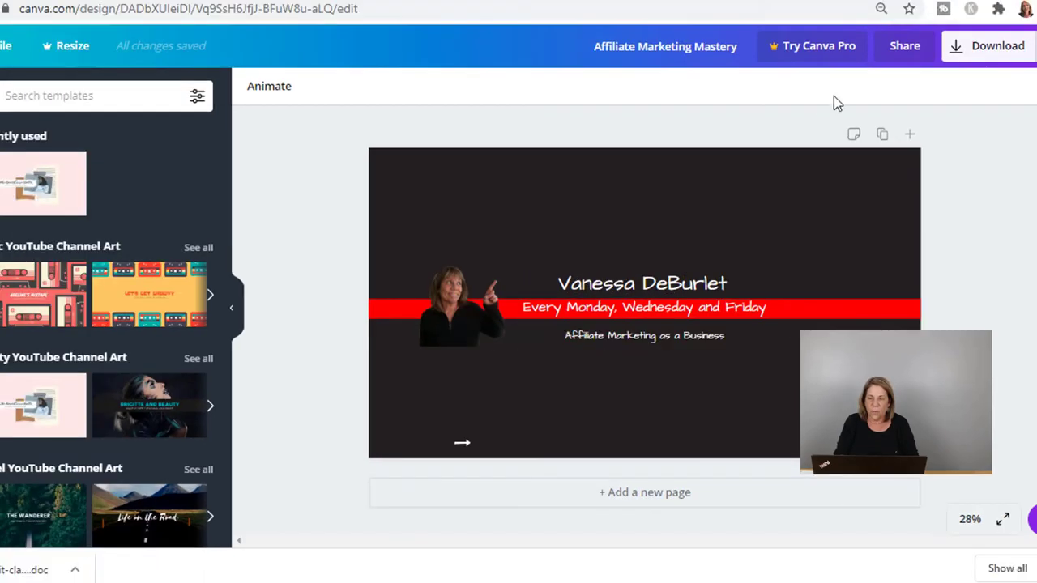
pyautogui.press('super+d')
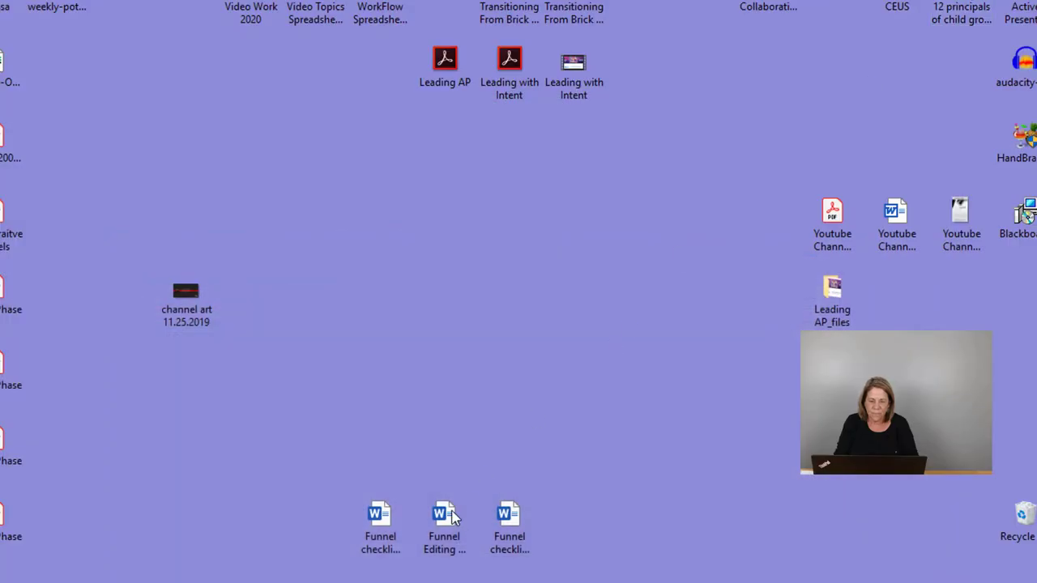
pyautogui.moveTo(454, 576)
pyautogui.click(550, 555)
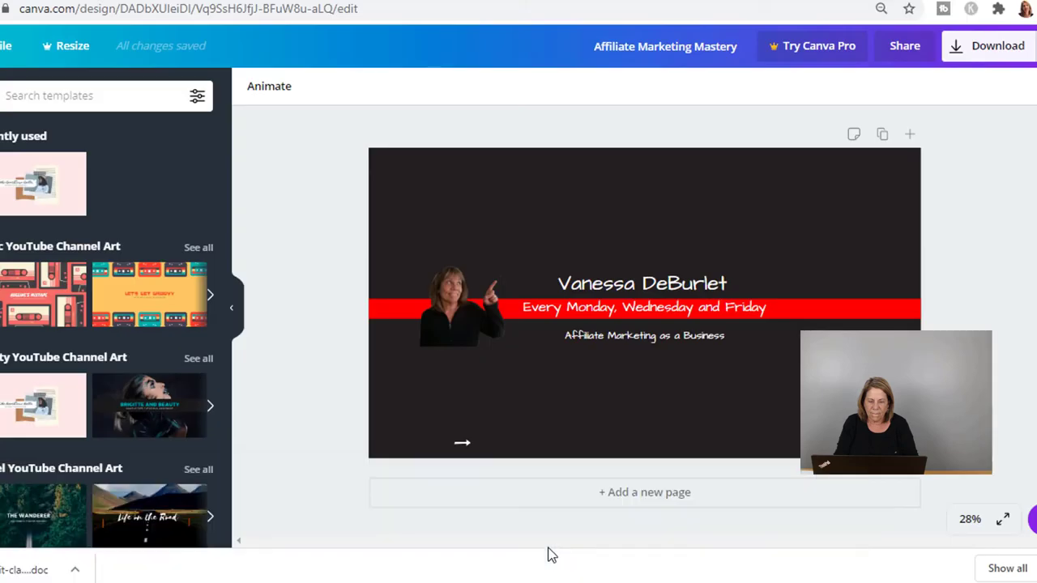
# Switch back to the YouTube channel page and open YouTube Studio for the signed-in account.
pyautogui.moveTo(453, 576)
pyautogui.click(732, 549)
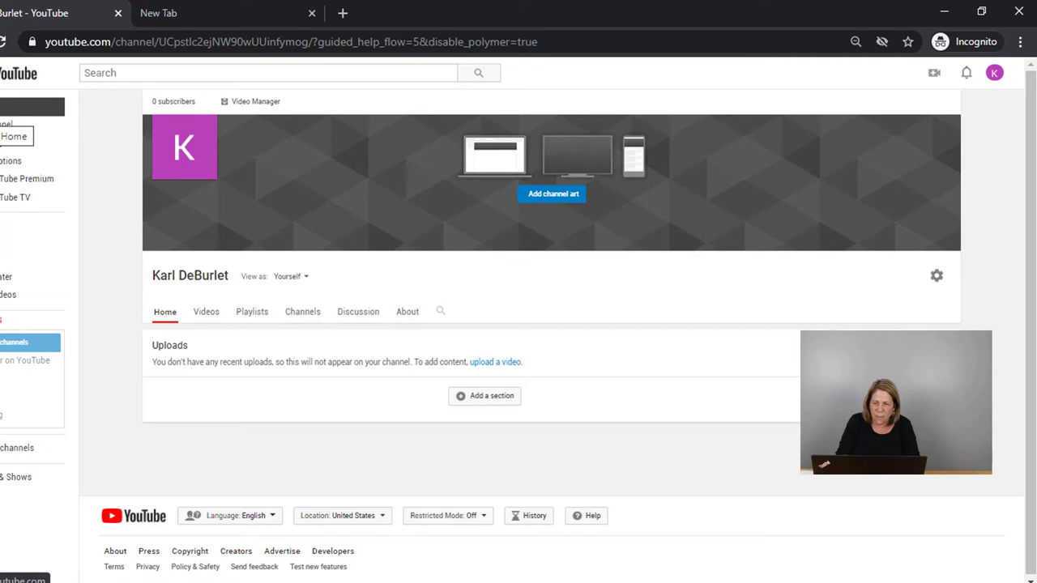
pyautogui.click(996, 76)
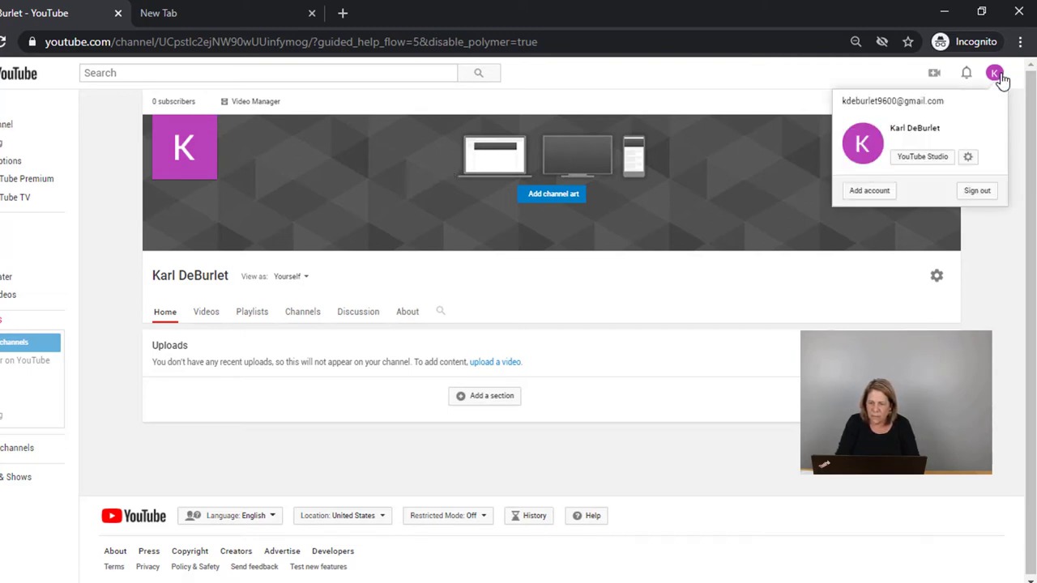
pyautogui.click(908, 164)
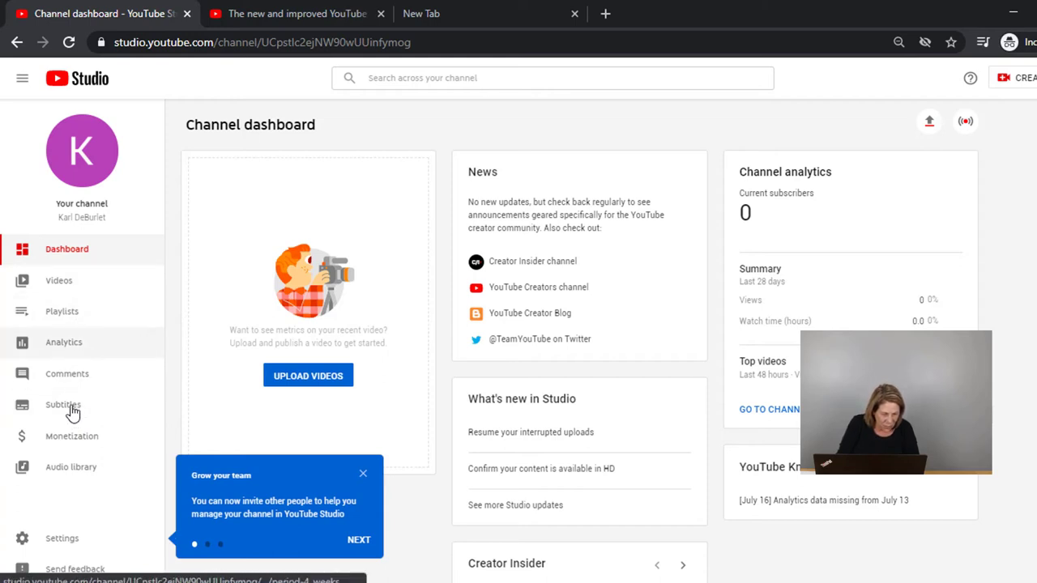
# Open the upload defaults in the YouTube Studio settings and go to the default video title.
pyautogui.click(60, 539)
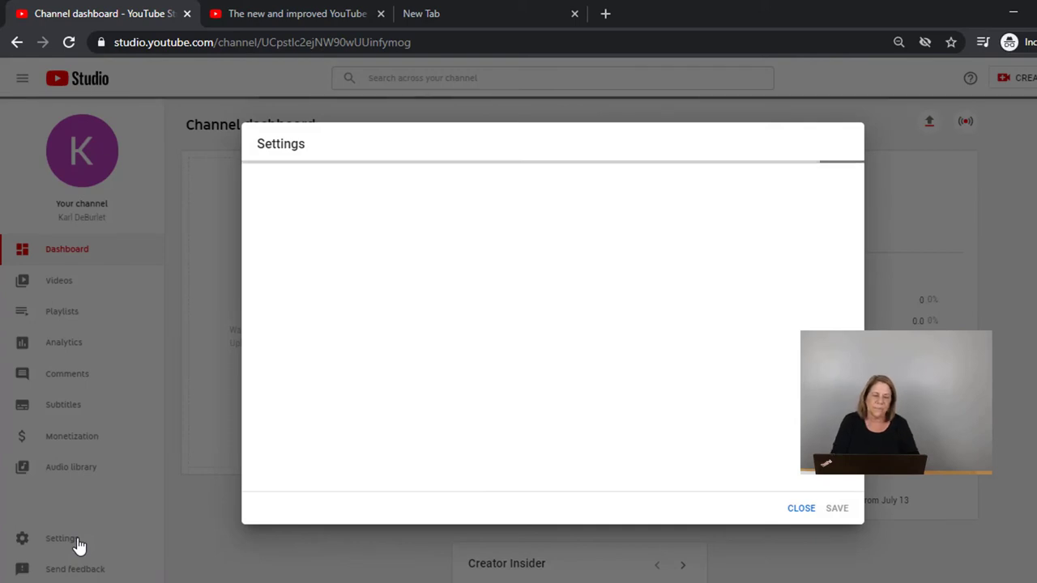
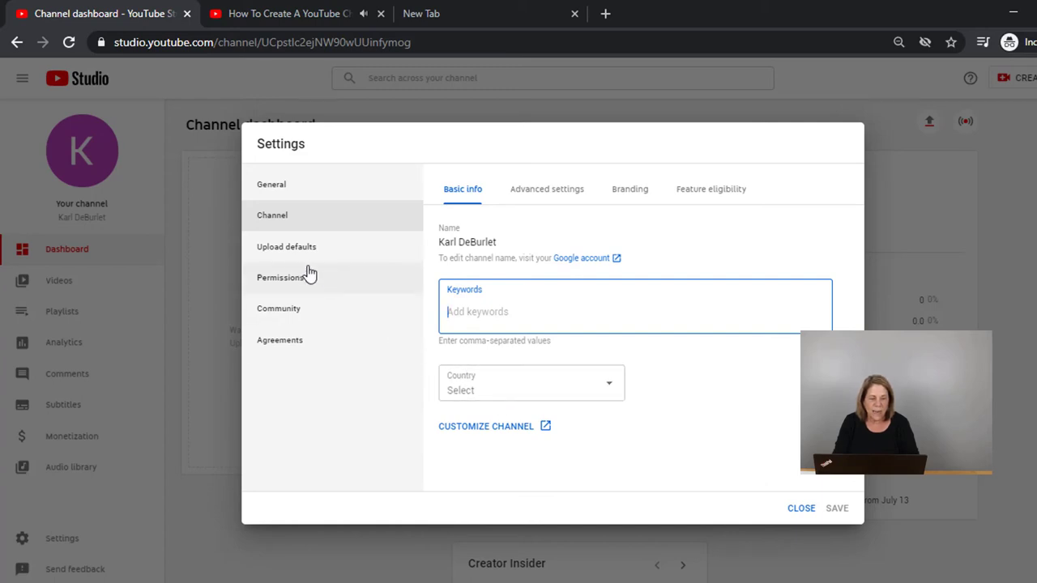
pyautogui.click(285, 253)
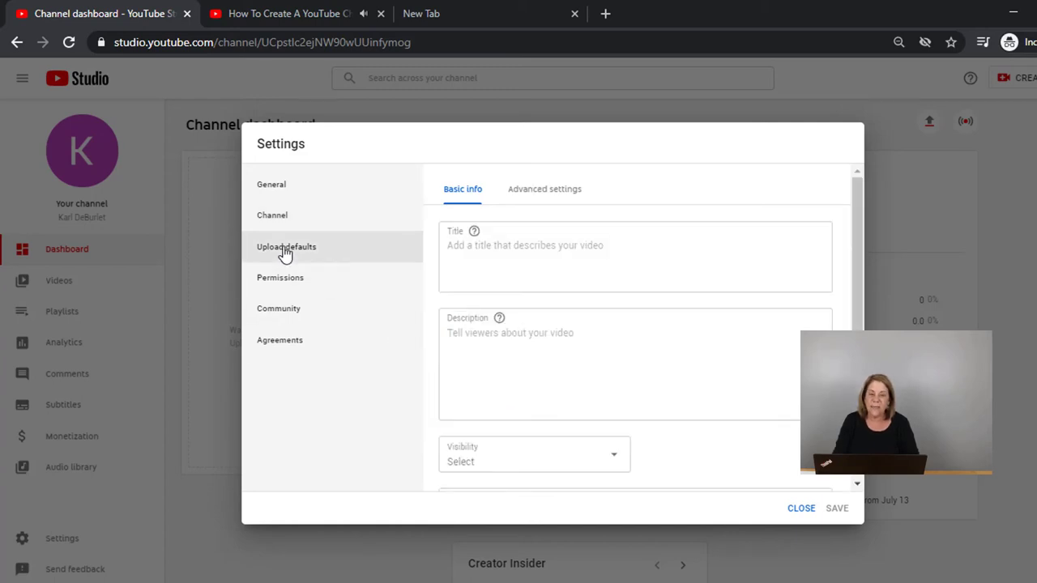
pyautogui.click(456, 247)
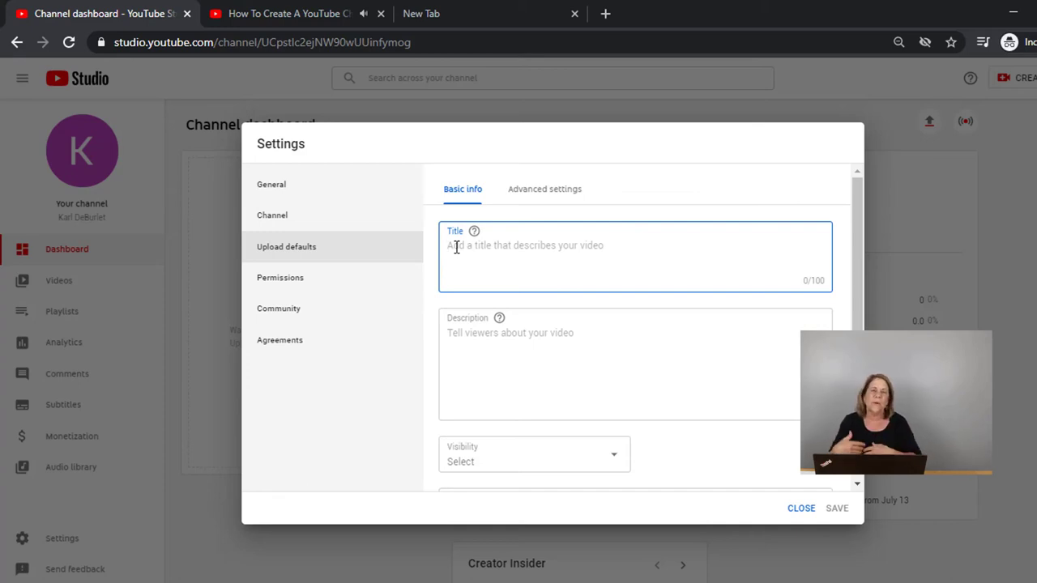
# Enter "Description" as the default video description, followed by a blank line.
pyautogui.click(453, 342)
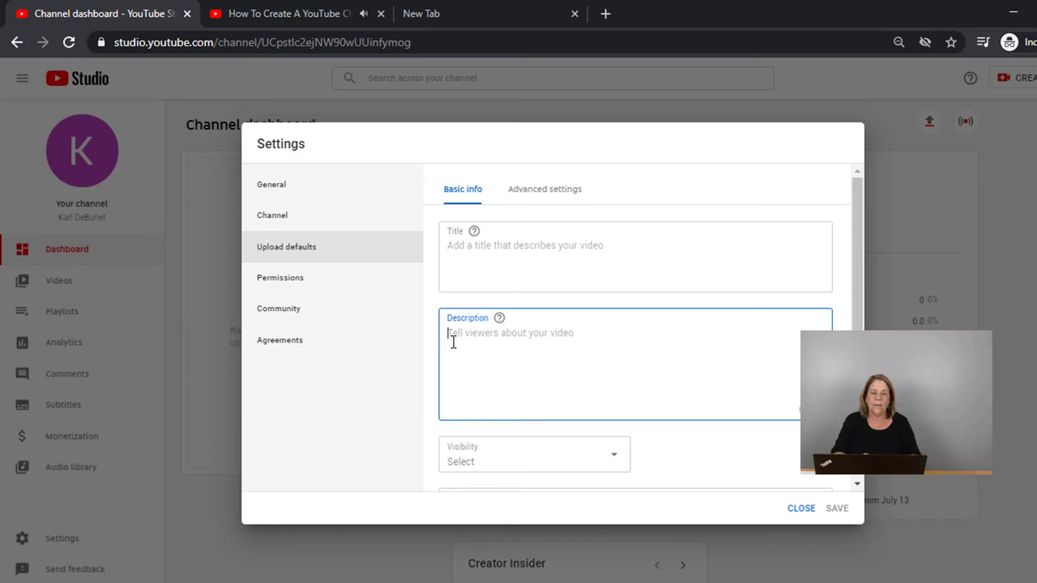
pyautogui.write('De')
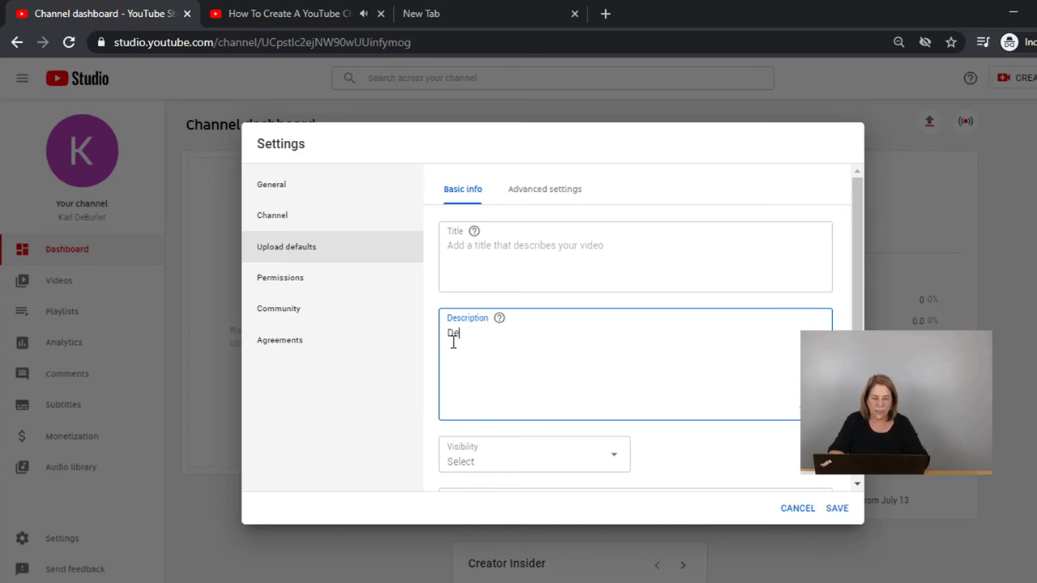
pyautogui.write('scription')
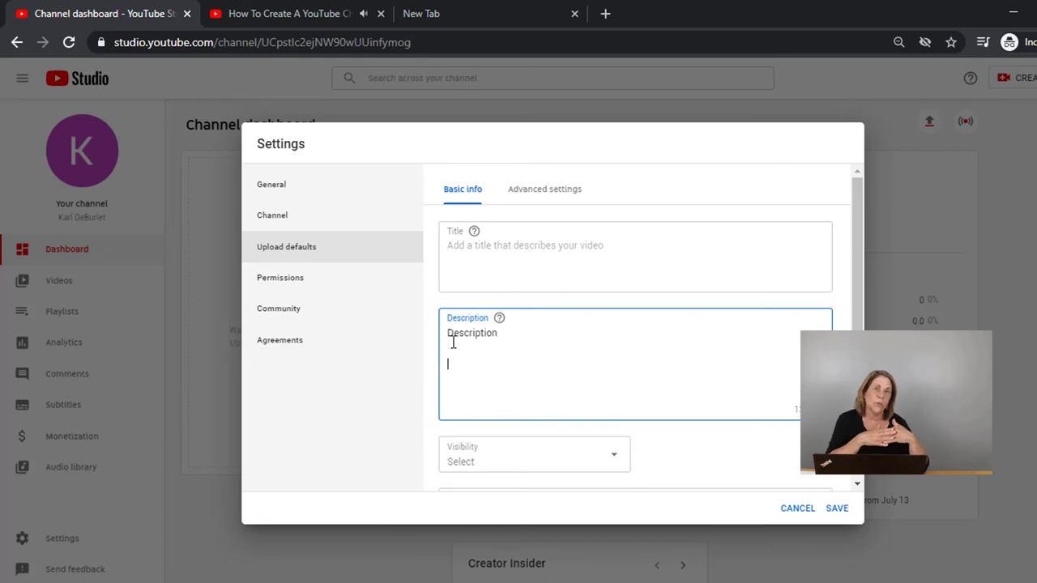
pyautogui.press('Return')
pyautogui.press('Return')
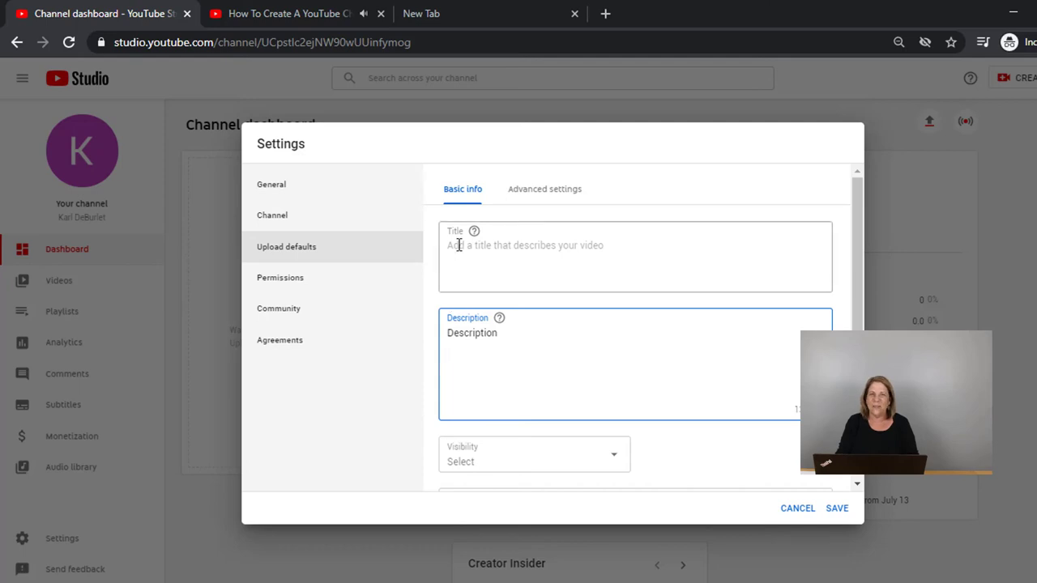
pyautogui.press('Return')
pyautogui.press('Return')
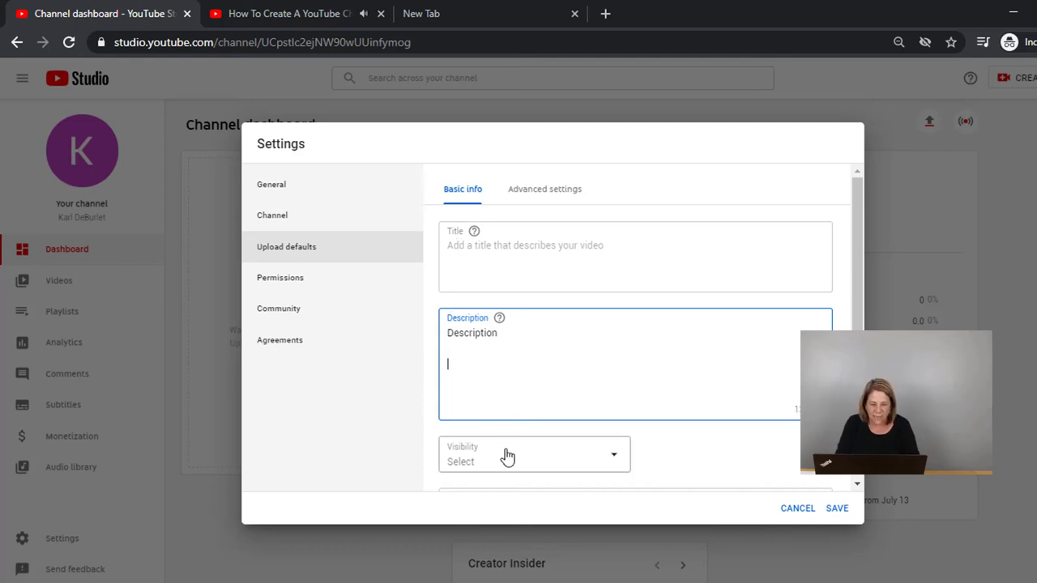
# Set the default visibility for uploaded videos to Public.
pyautogui.click(615, 464)
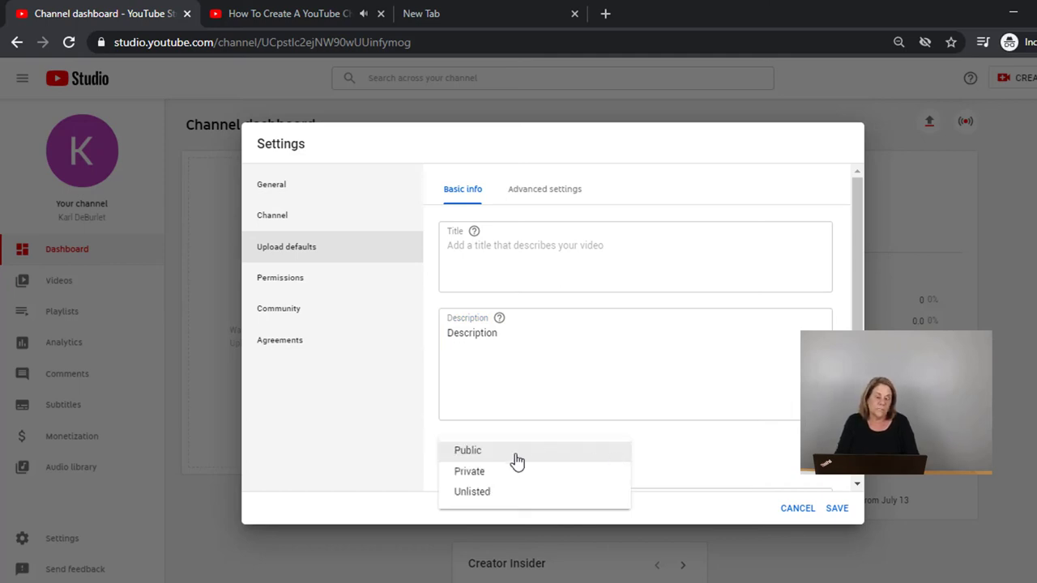
pyautogui.click(517, 455)
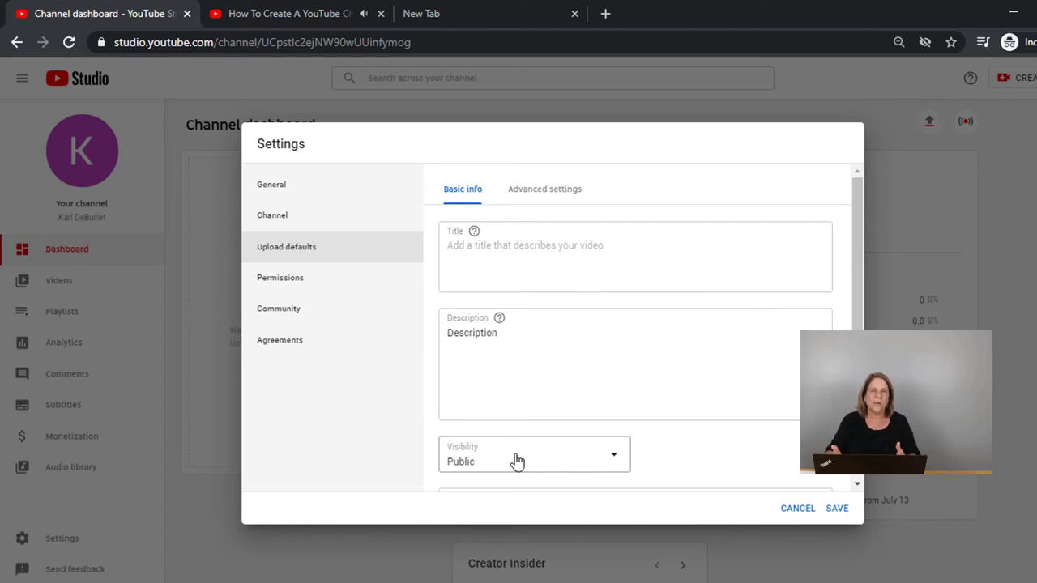
pyautogui.click(613, 460)
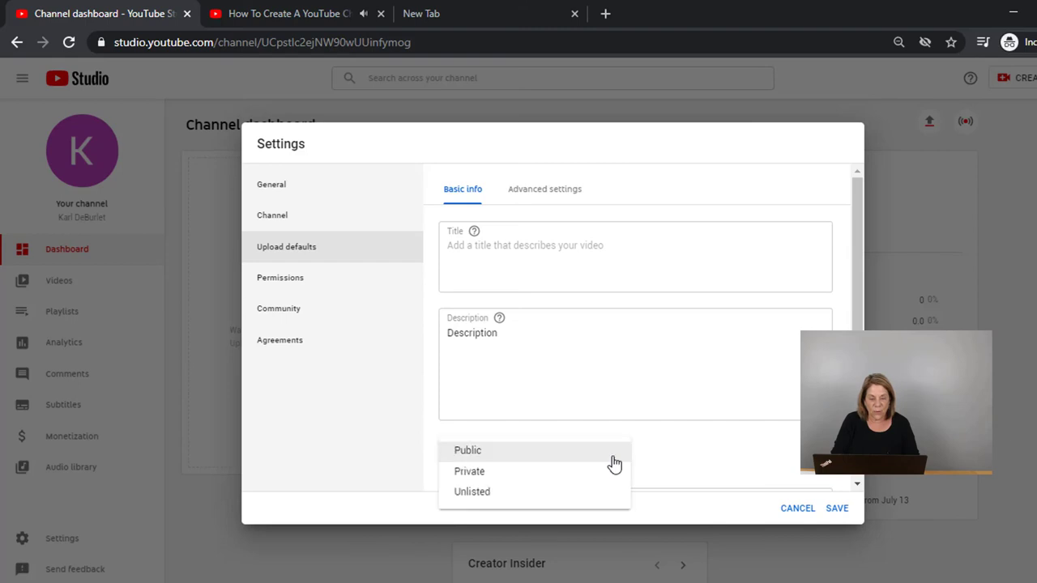
pyautogui.click(487, 452)
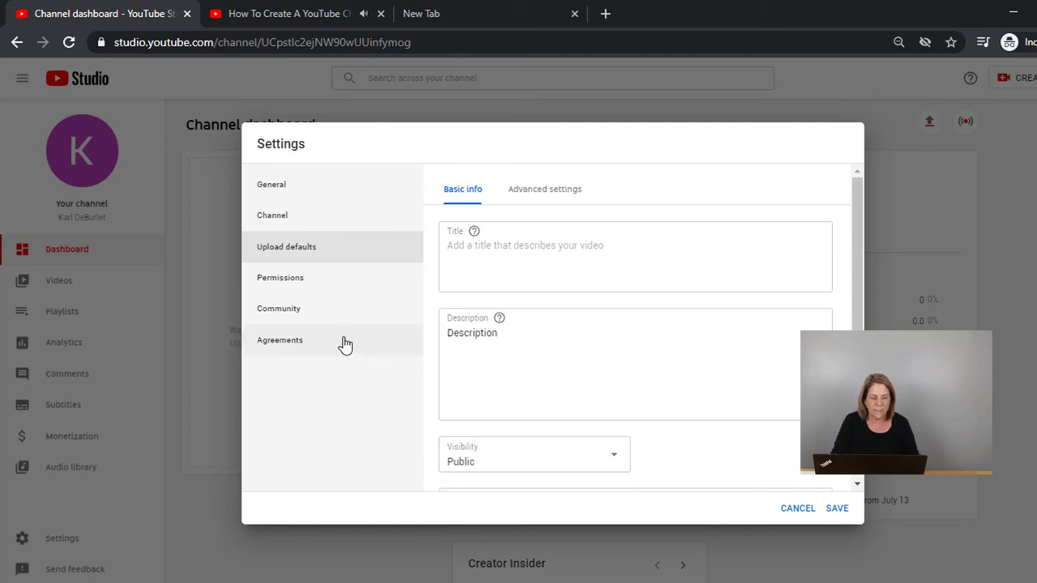
# Review the channel's permissions, the community automated filters down to the Block links option, and the agreements in the settings.
pyautogui.click(283, 285)
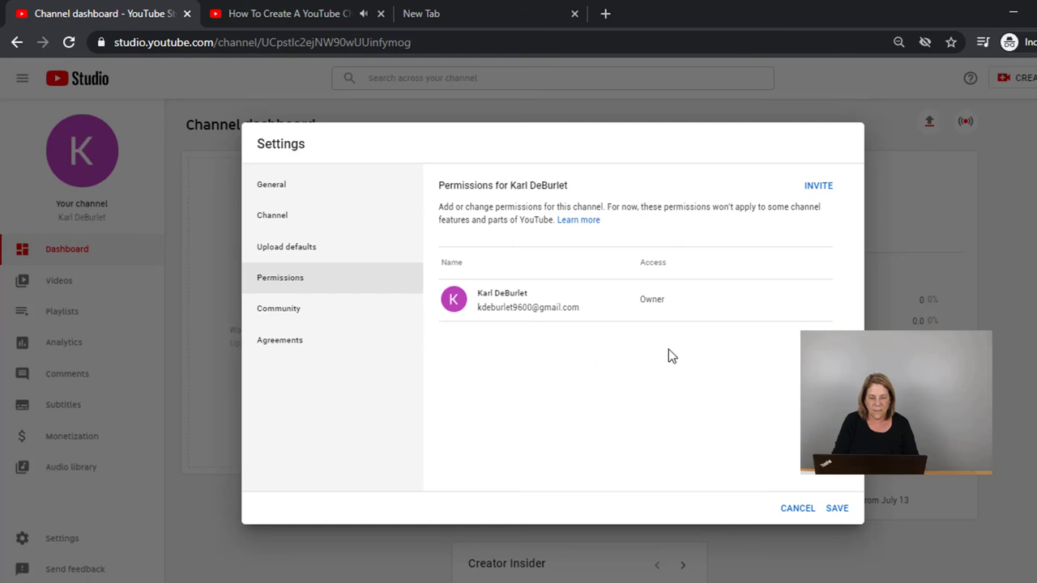
pyautogui.click(296, 319)
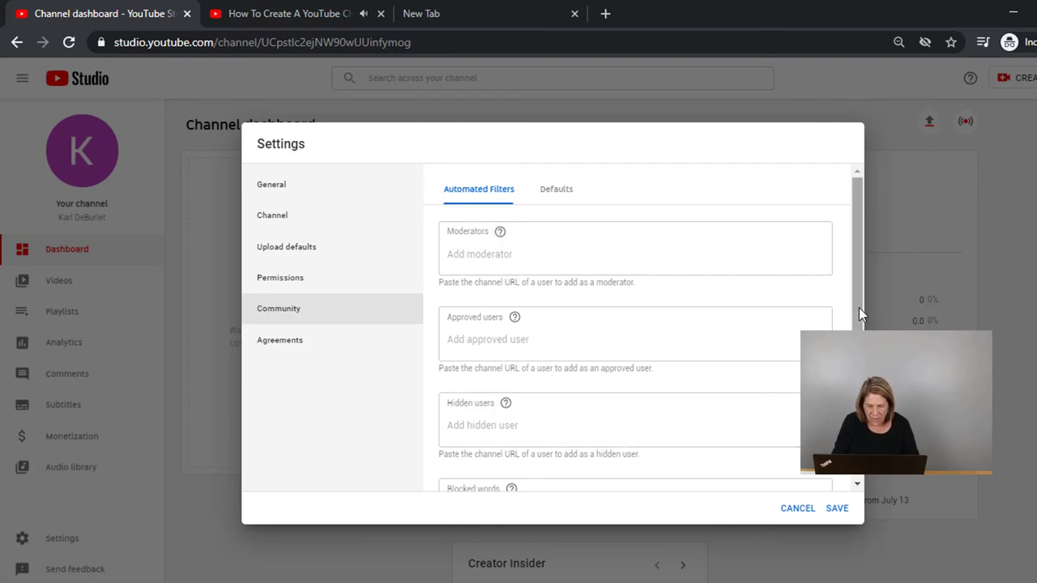
pyautogui.moveTo(859, 314); pyautogui.dragTo(858, 399)
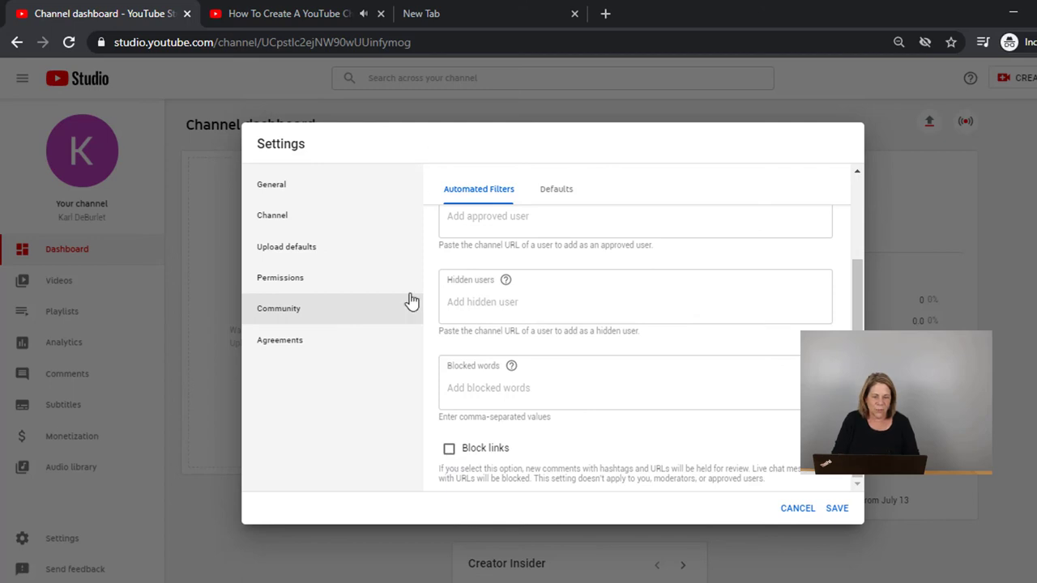
pyautogui.click(278, 351)
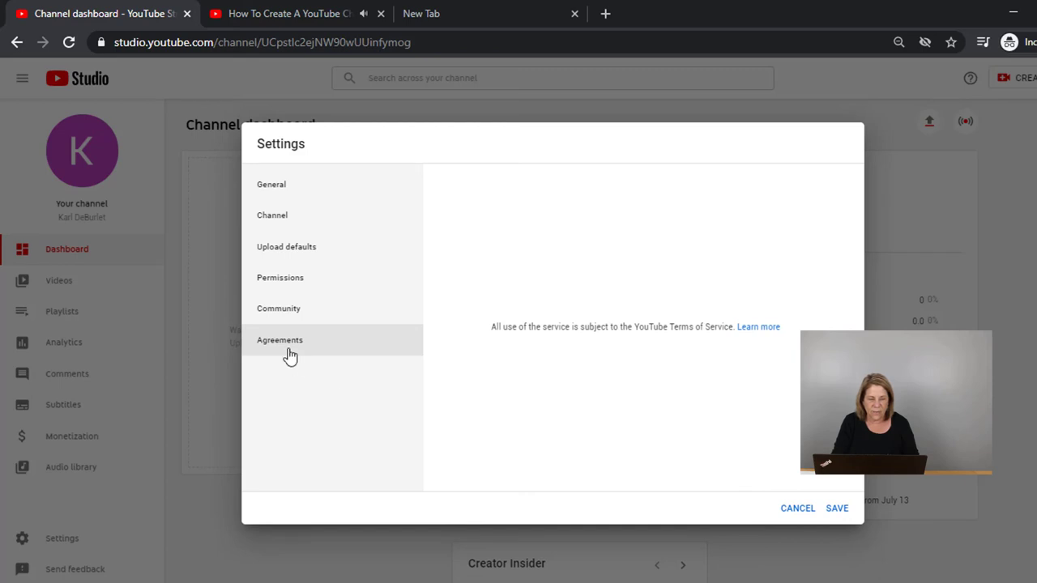
# Keep the pending settings changes instead of discarding them, and save the settings.
pyautogui.click(790, 511)
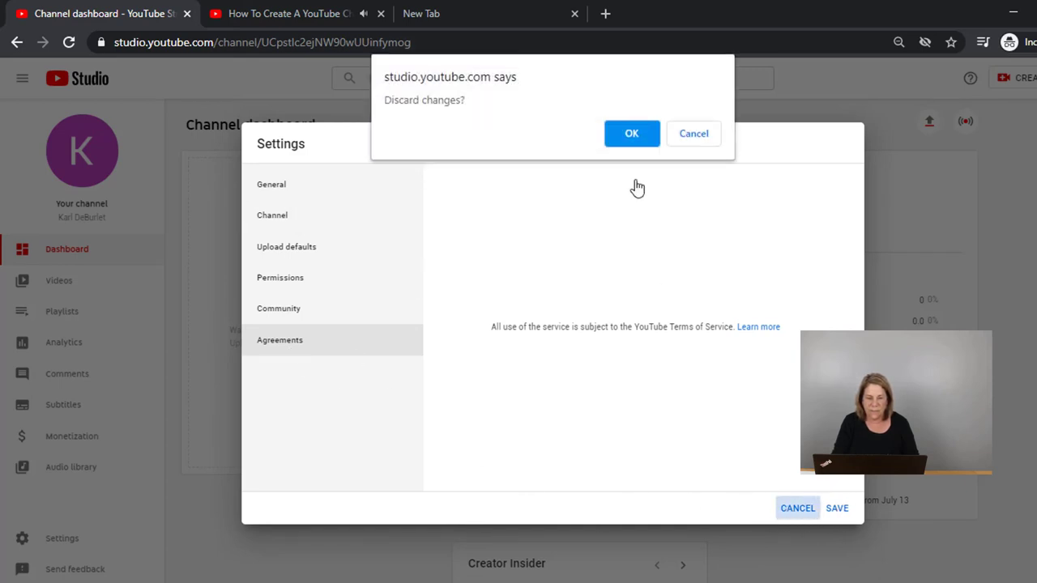
pyautogui.click(694, 142)
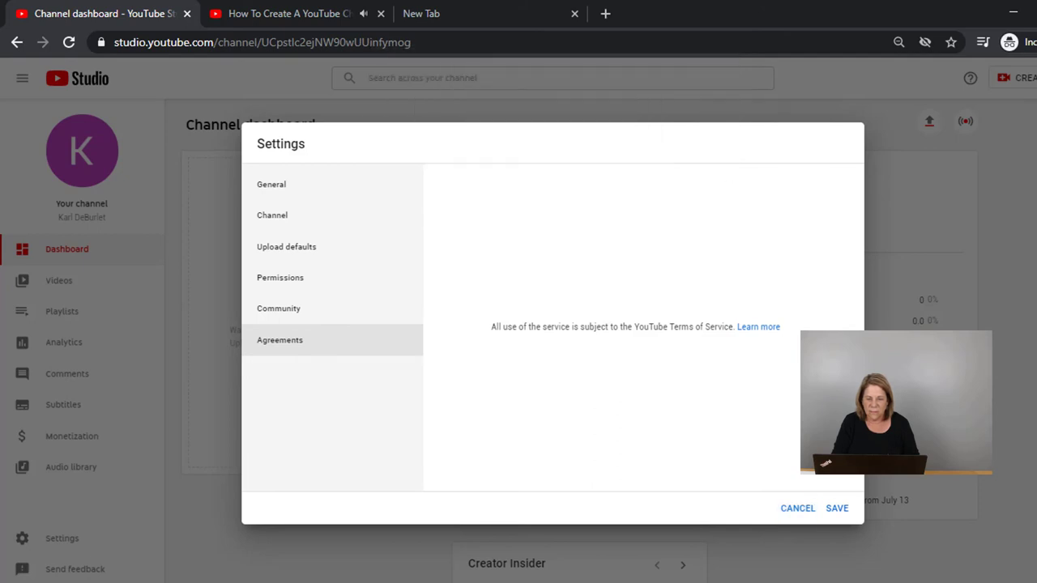
pyautogui.click(838, 510)
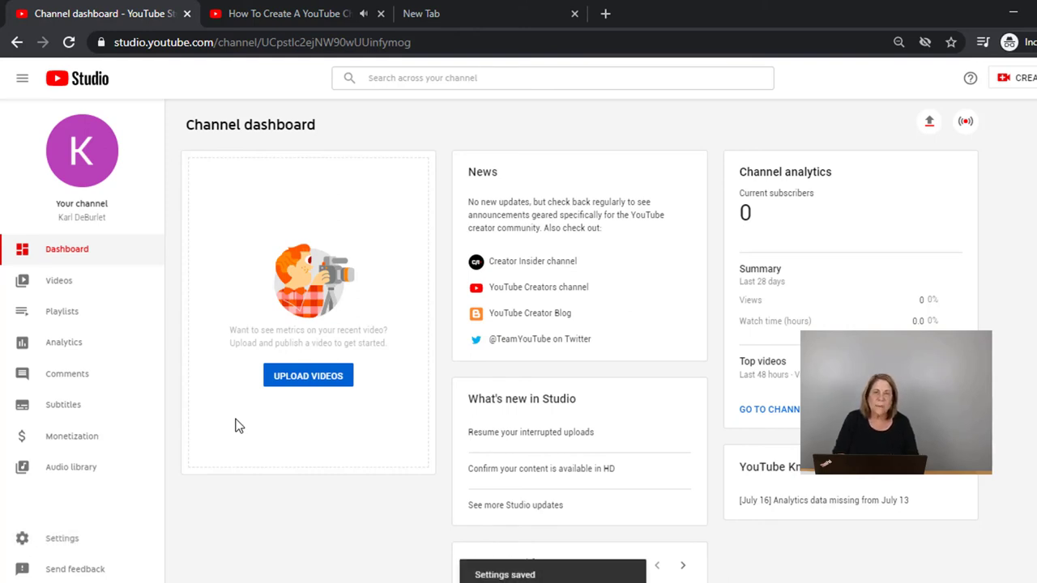
# Open the channel monetization page, and in the channel's advanced settings set the audience to not made for kids and save.
pyautogui.click(89, 443)
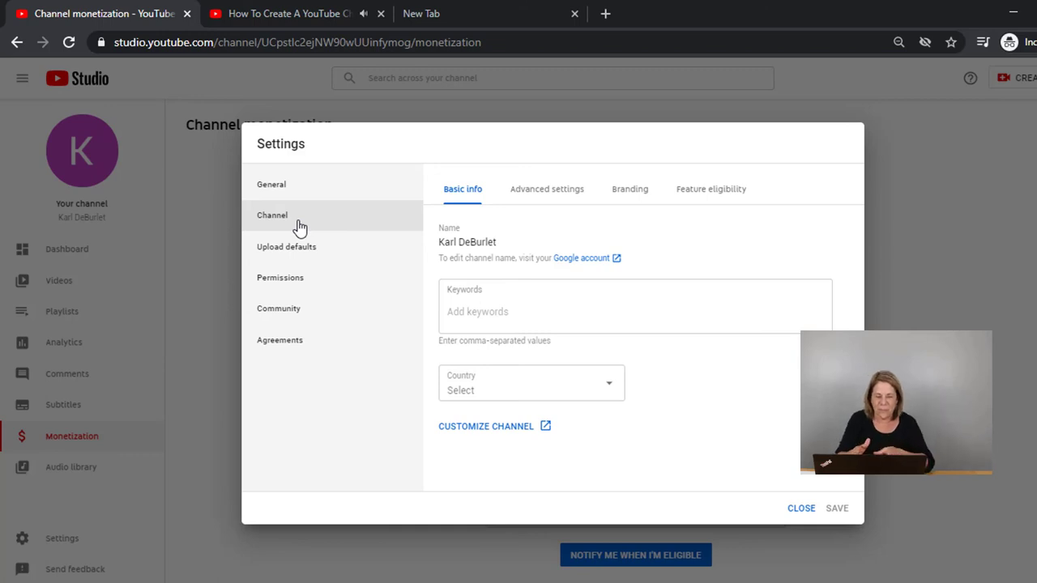
pyautogui.click(545, 197)
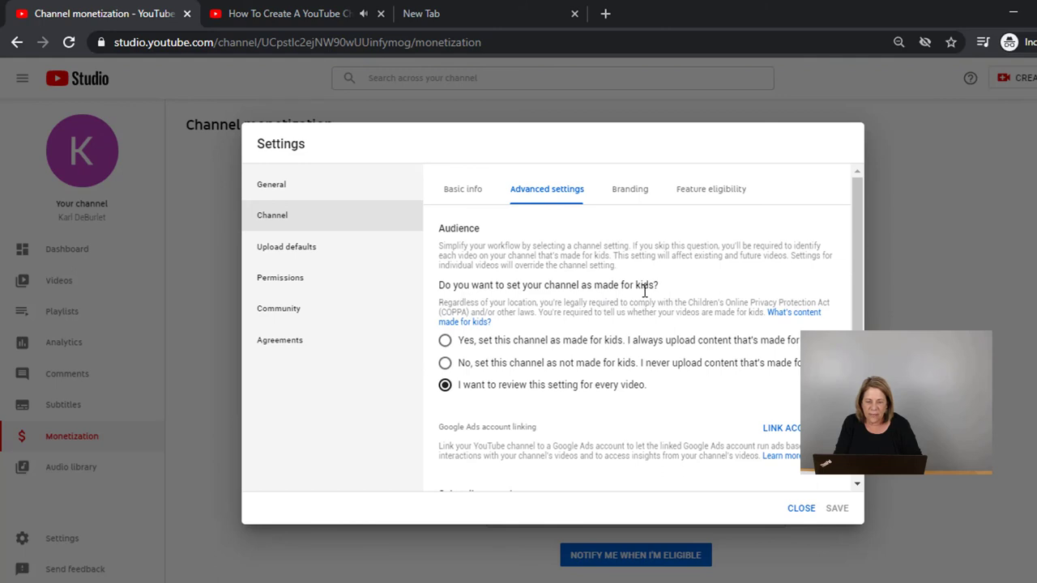
pyautogui.click(446, 365)
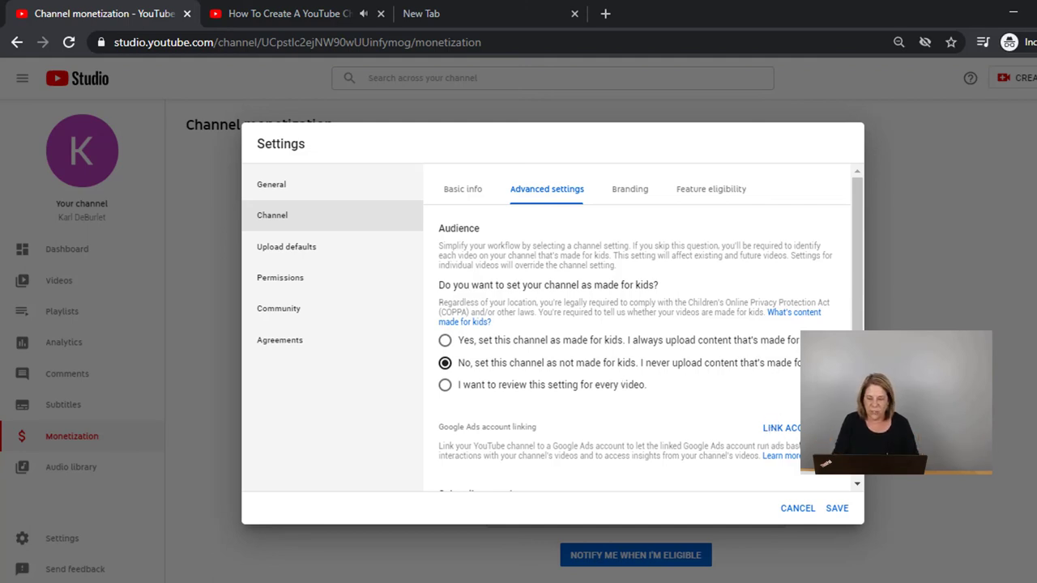
pyautogui.click(837, 508)
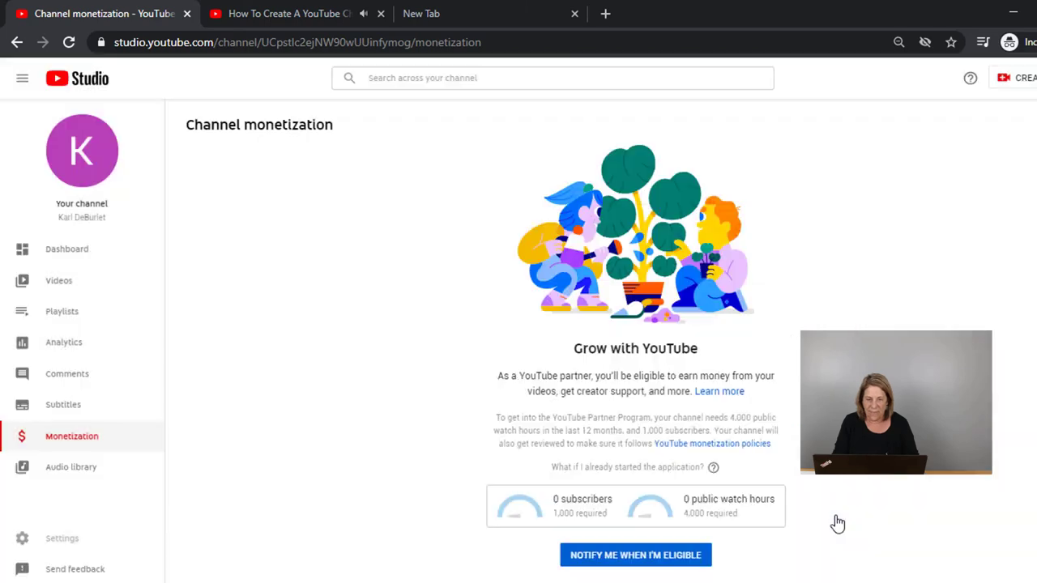
# Reopen the settings and view the channel's branding options for choosing a video watermark image.
pyautogui.doubleClick(69, 539)
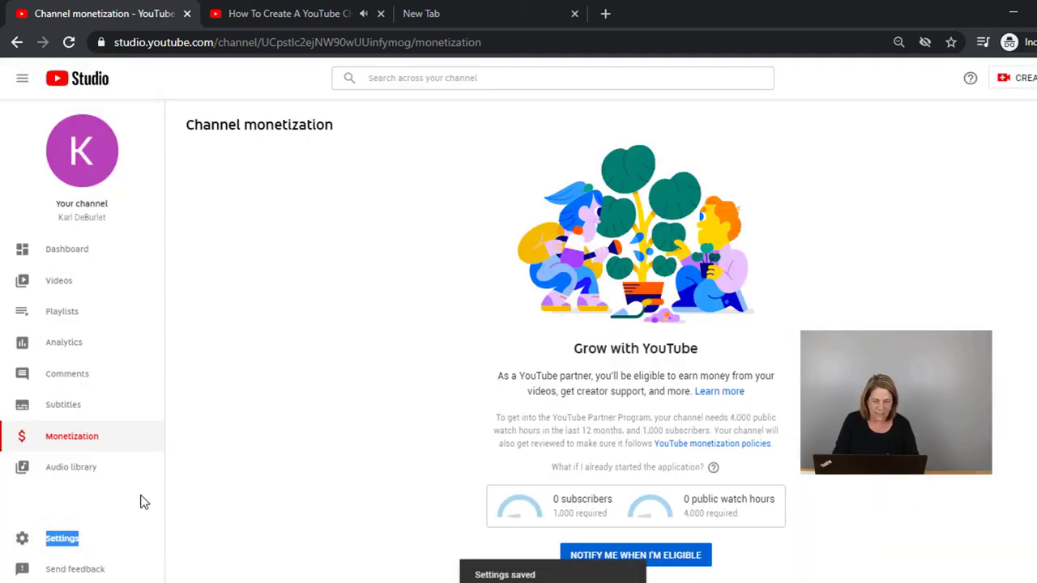
pyautogui.click(55, 541)
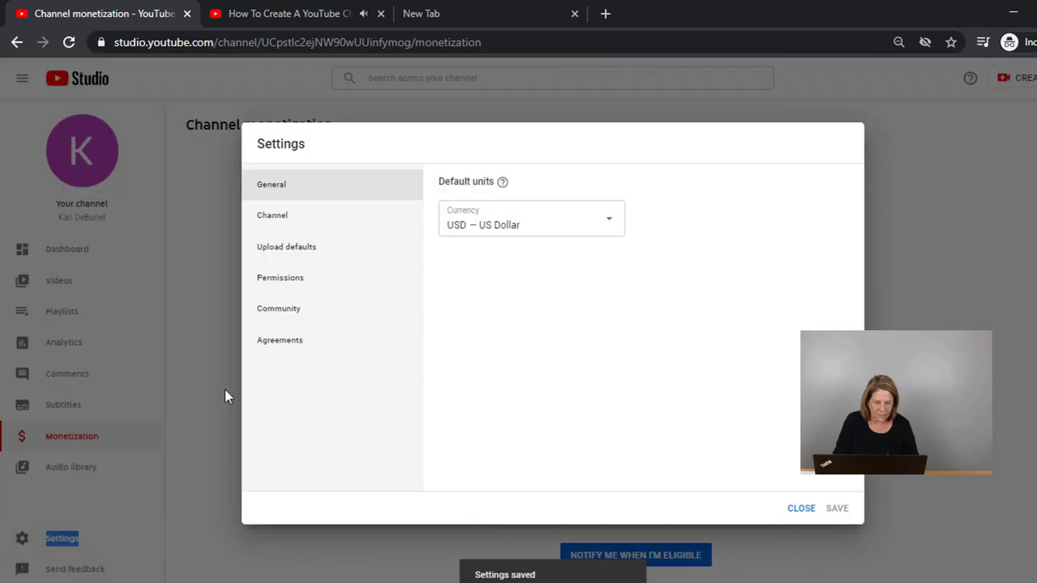
pyautogui.click(276, 217)
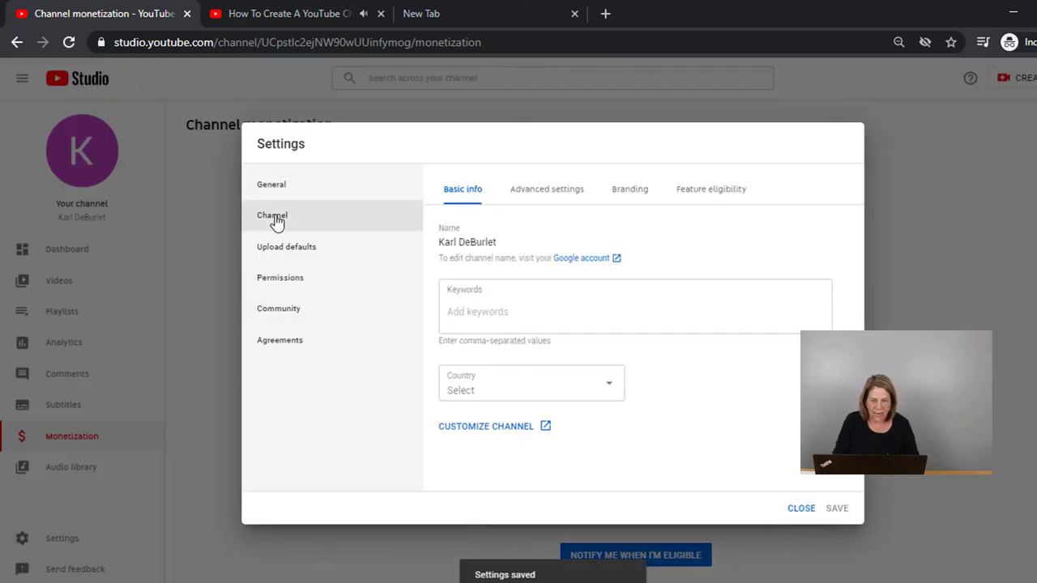
pyautogui.click(629, 192)
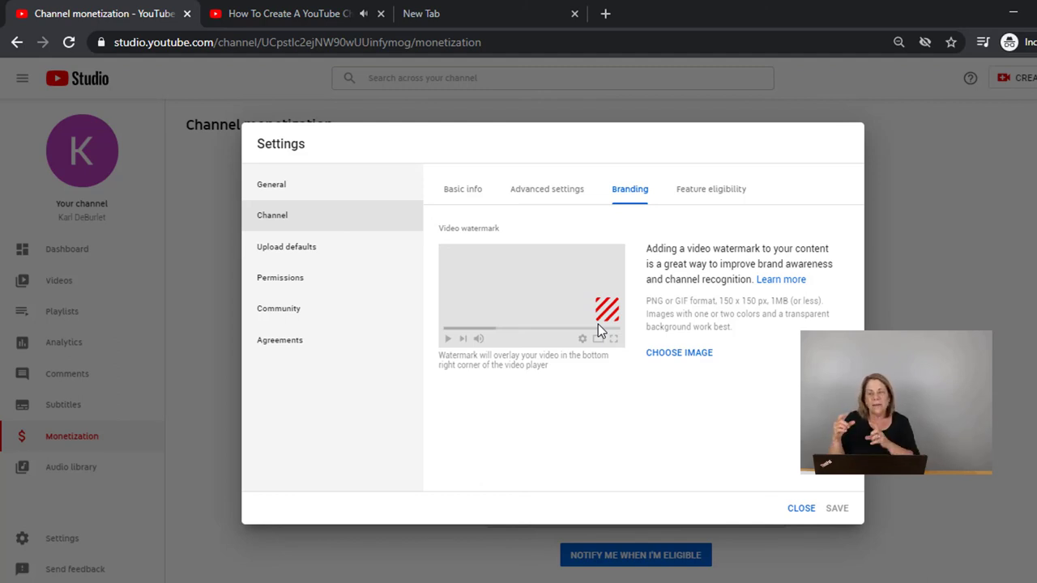
pyautogui.click(675, 357)
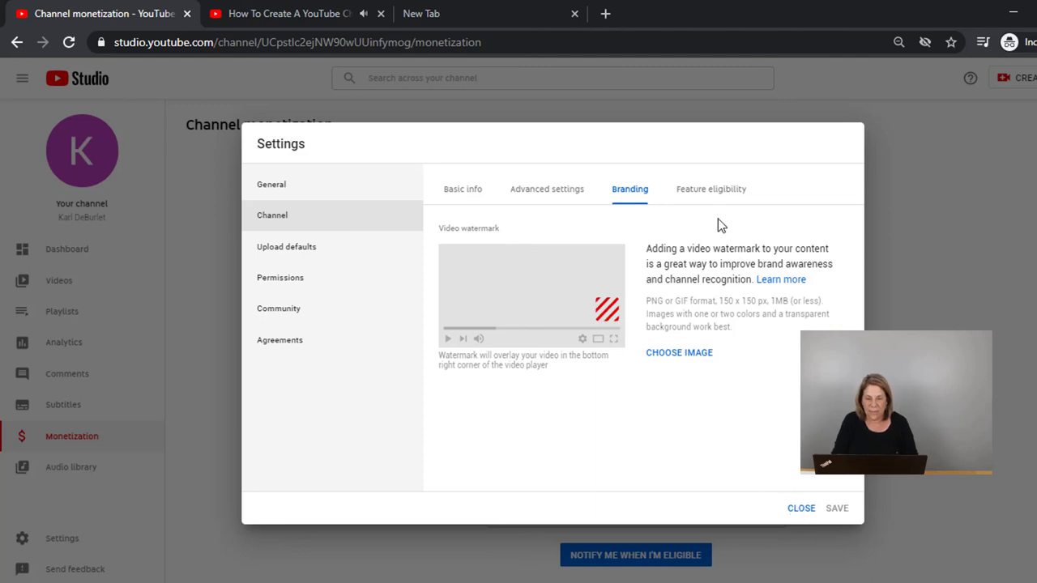
# Examine the channel's feature eligibility, including the details of the default features and of the features that require phone verification.
pyautogui.click(710, 194)
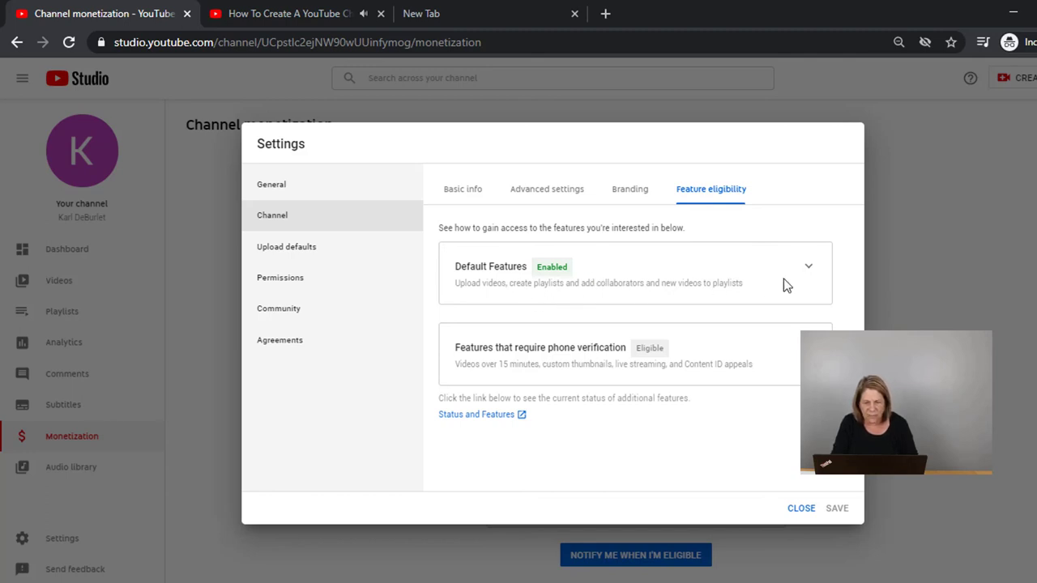
pyautogui.click(808, 269)
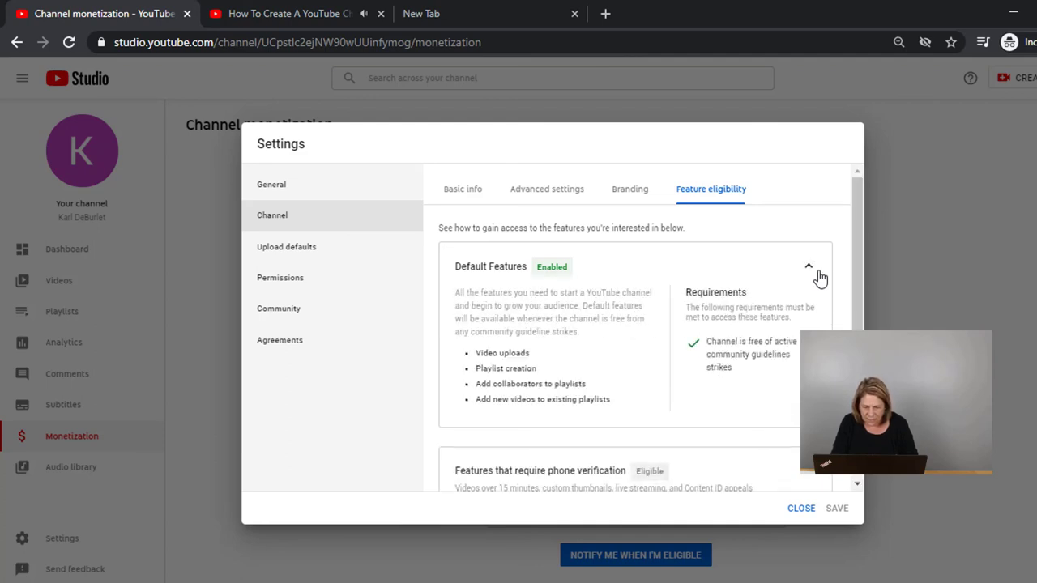
pyautogui.scroll(-2, 855, 303)
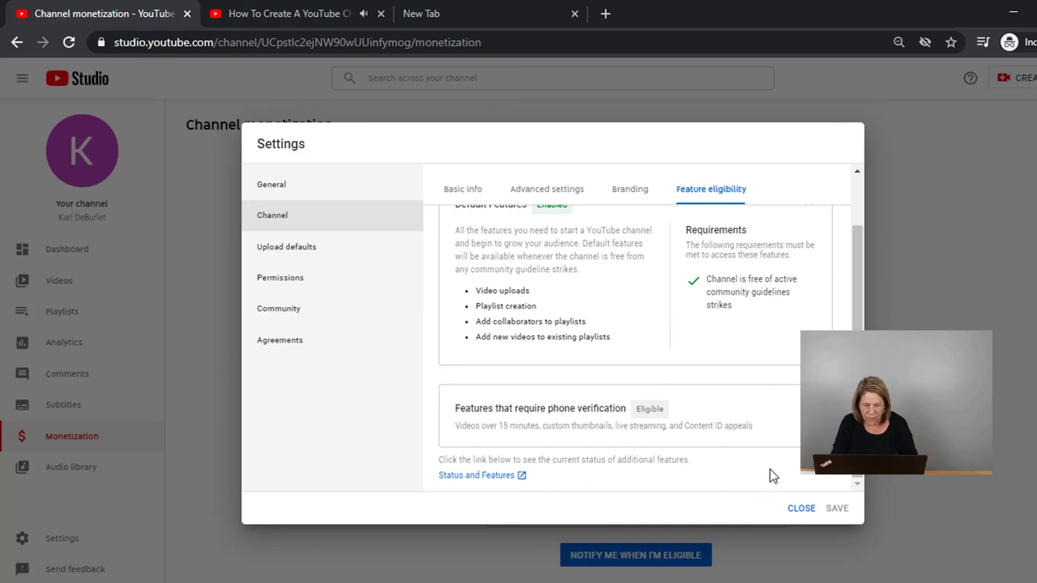
pyautogui.click(706, 194)
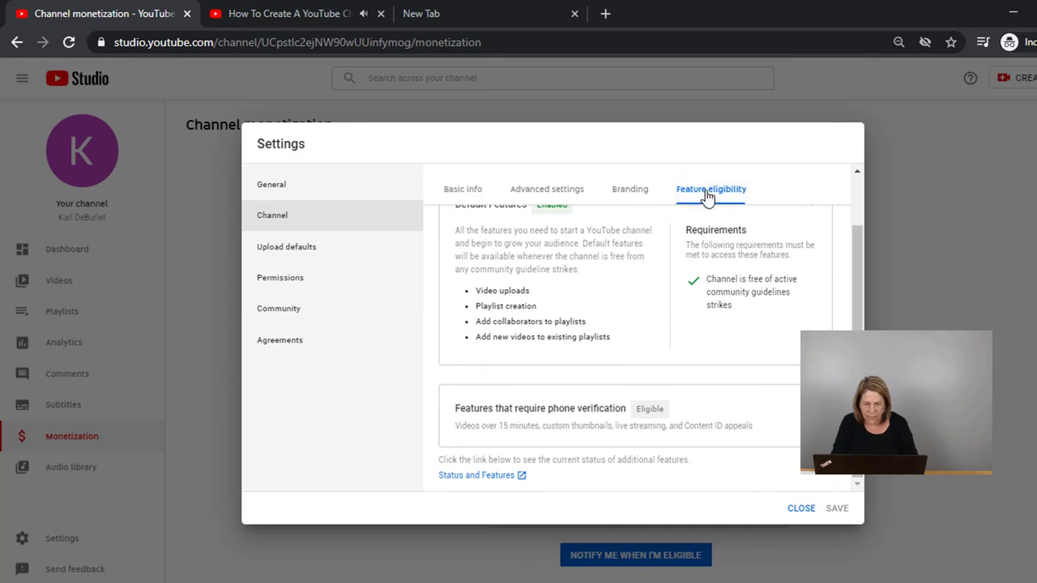
pyautogui.click(630, 194)
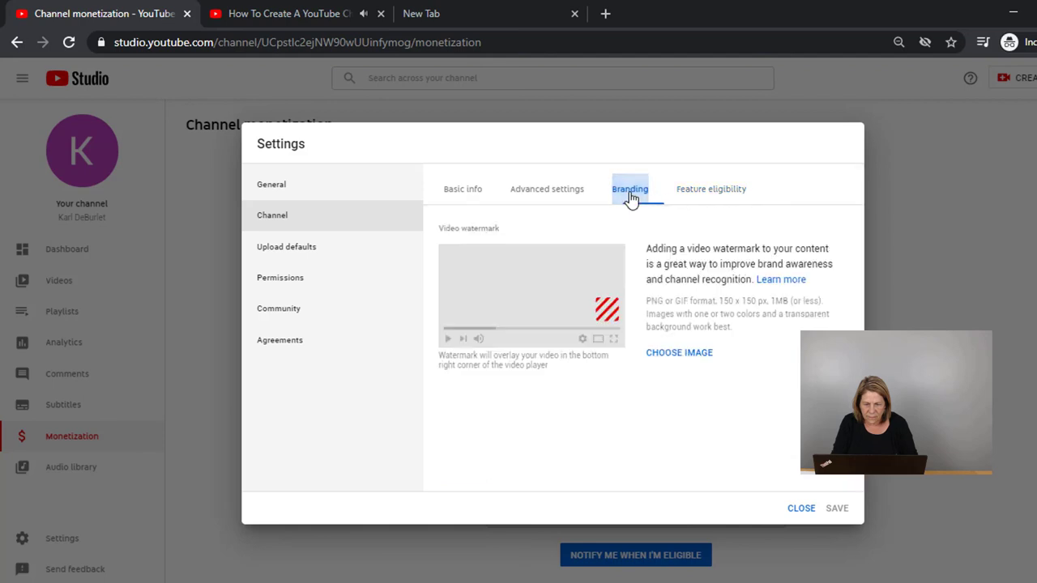
pyautogui.click(693, 198)
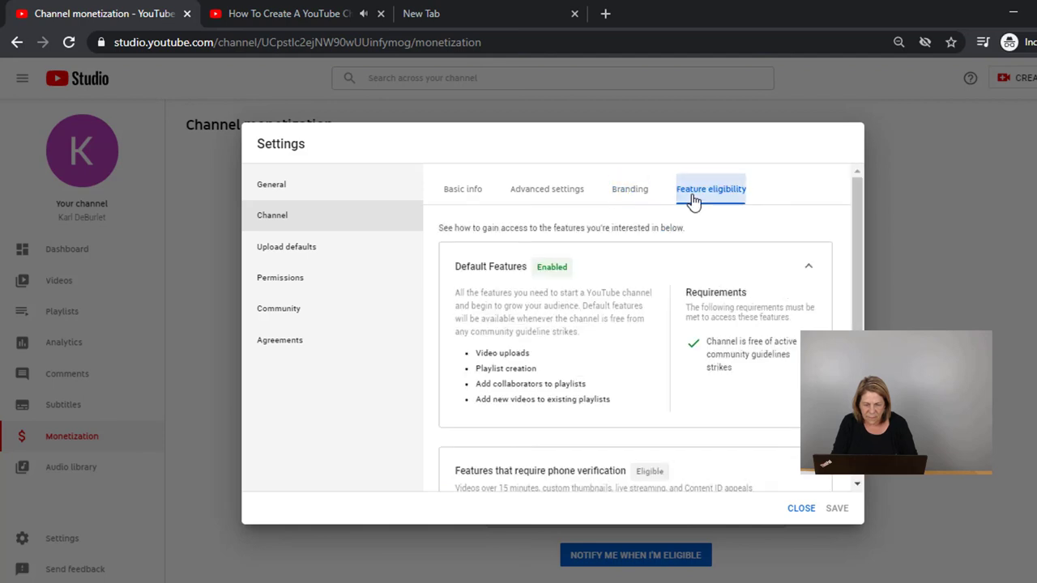
pyautogui.click(809, 270)
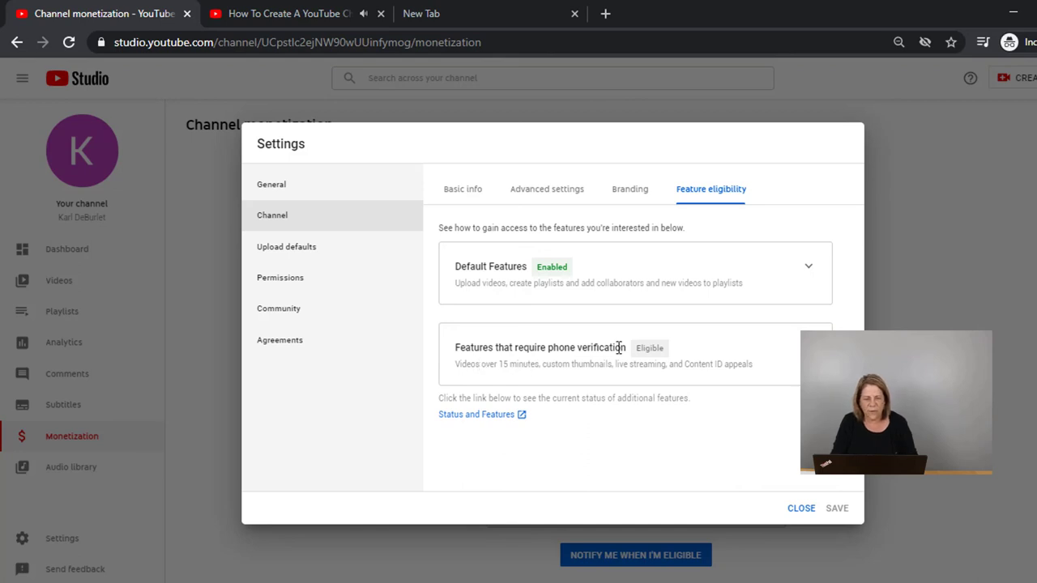
pyautogui.click(809, 347)
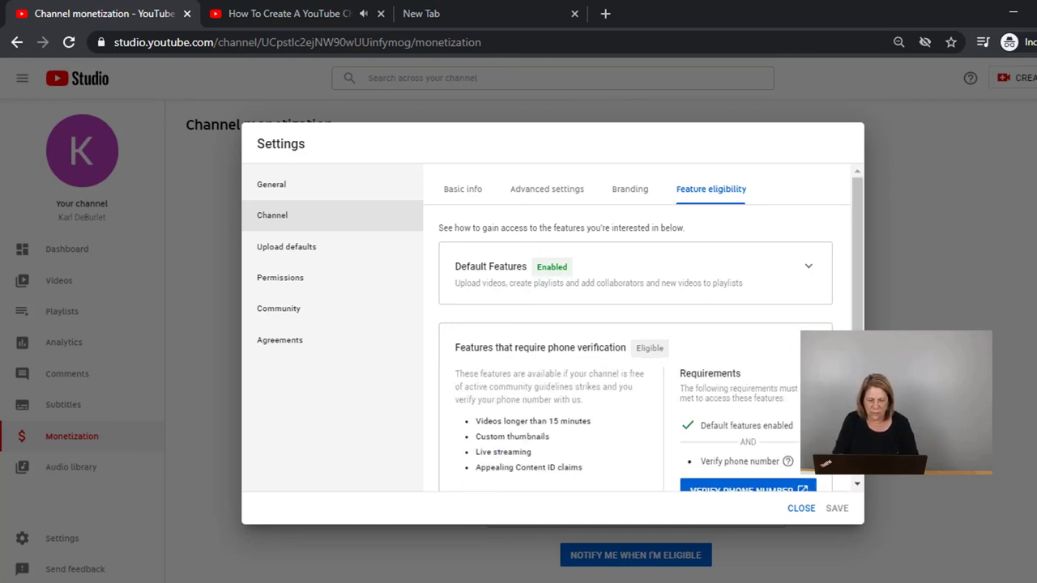
pyautogui.scroll(-1, 635, 341)
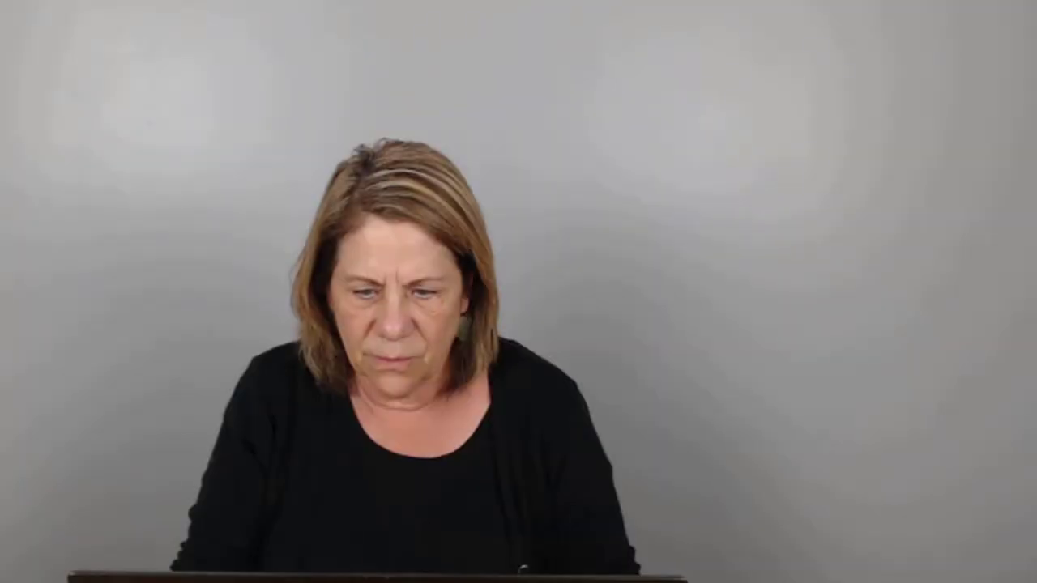